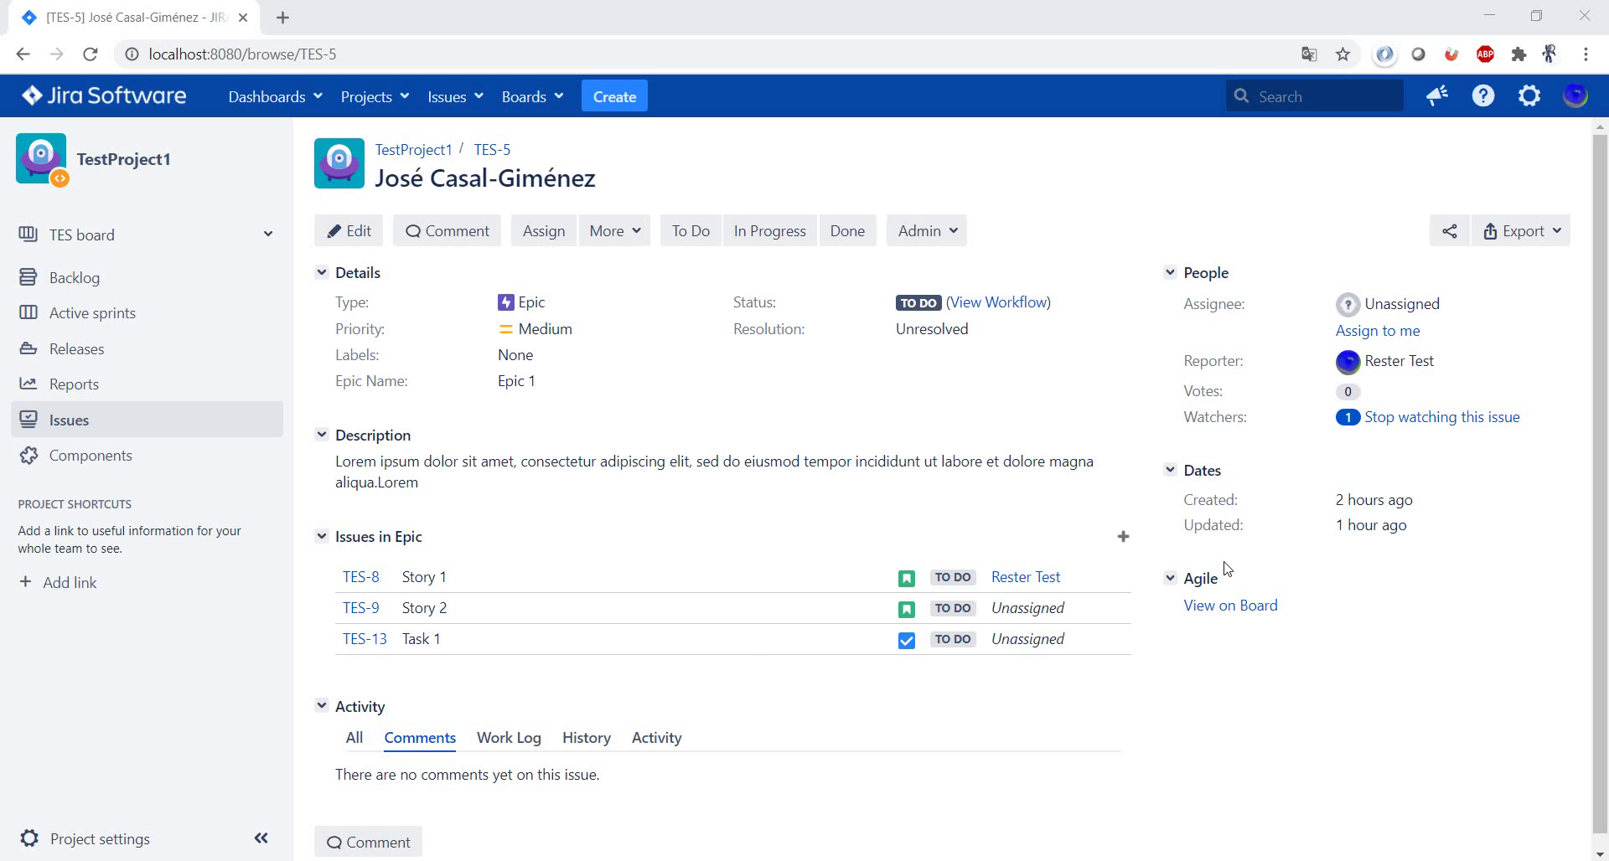
Clone epic TES-5, keeping the proposed summary with the CLONE prefix
{"action": "left_click", "coordinate": [609, 236]}
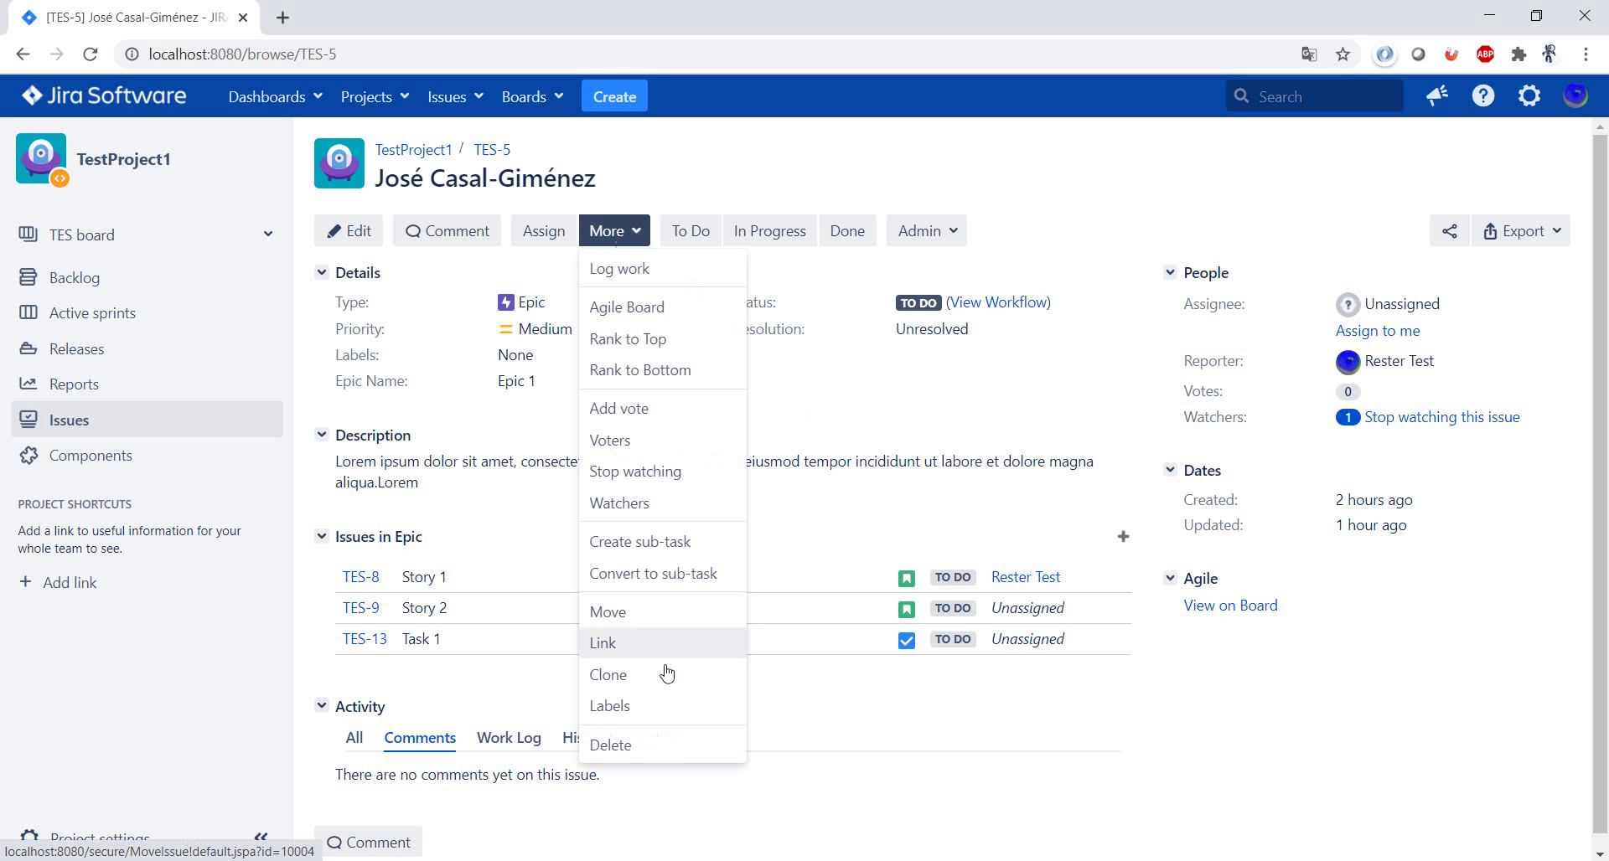
{"action": "left_click", "coordinate": [657, 673]}
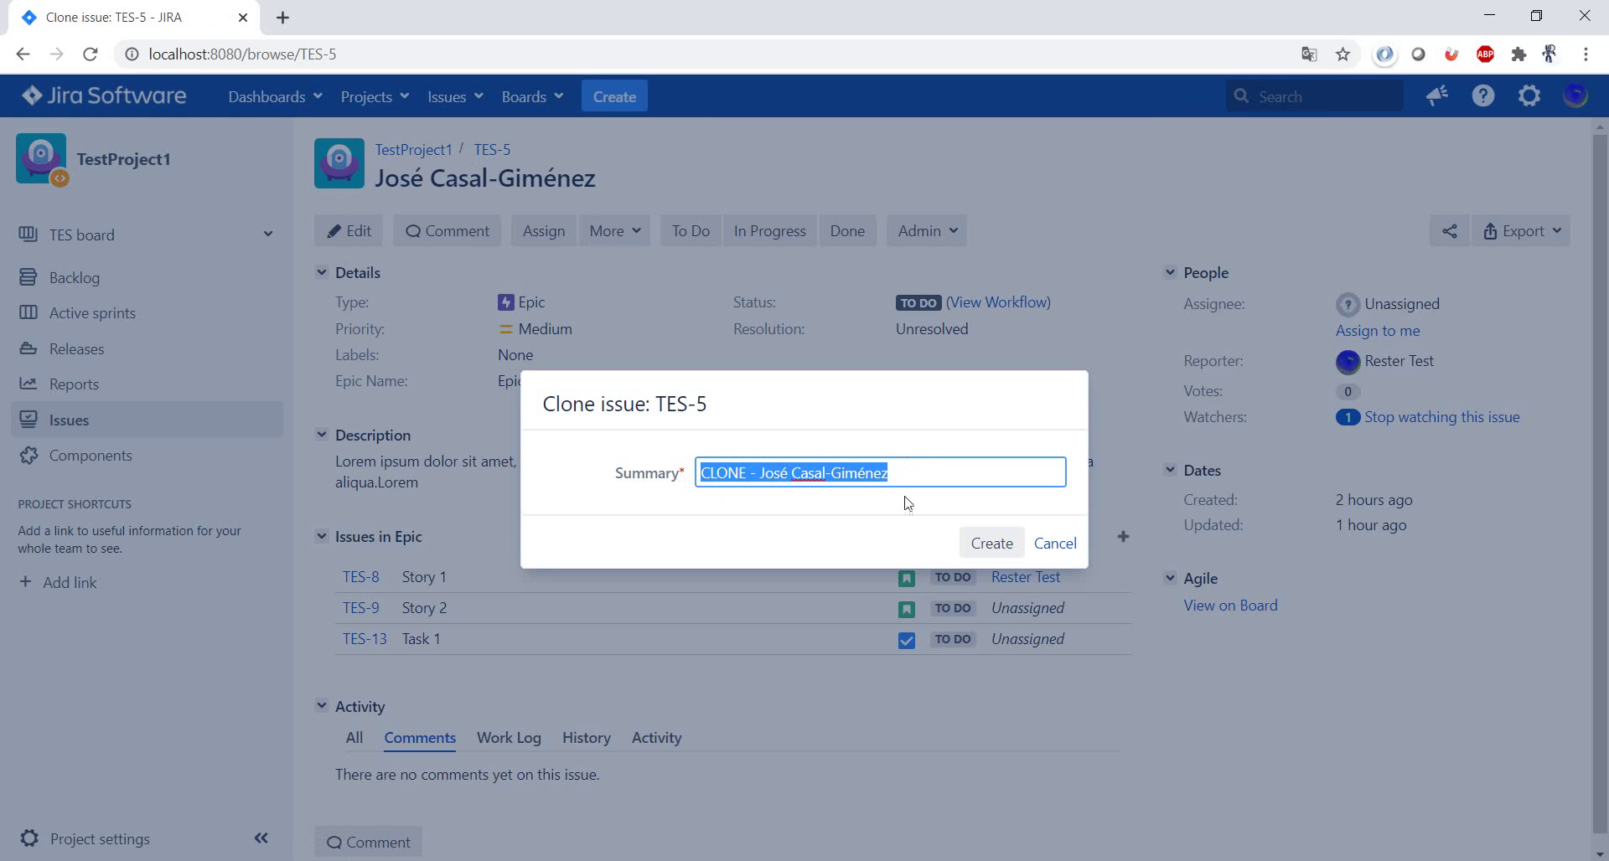
{"action": "left_click", "coordinate": [986, 544]}
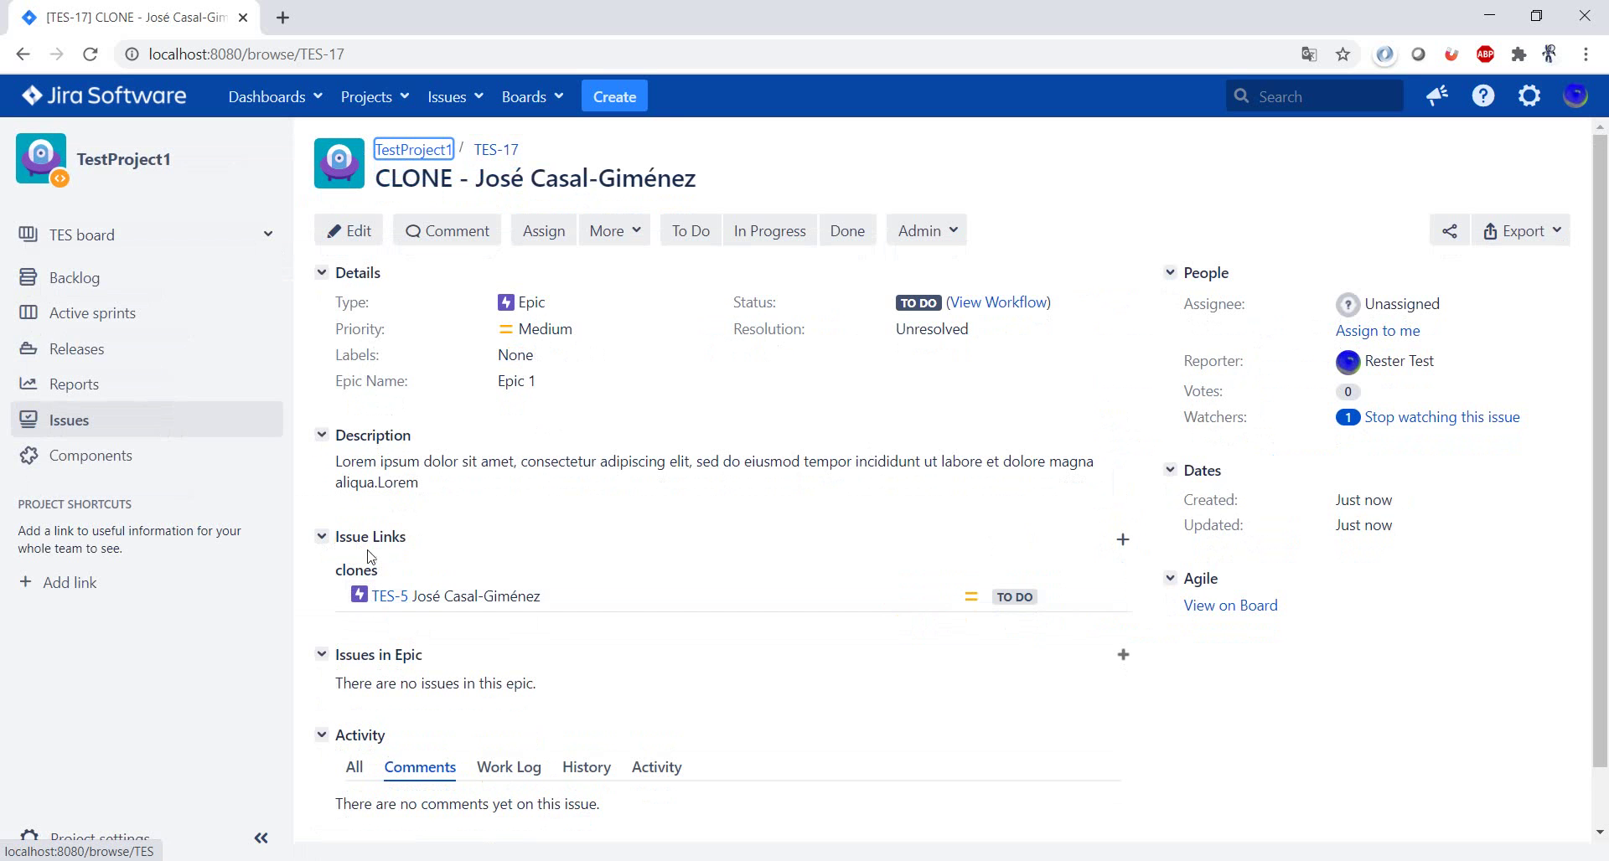
Open the original epic TES-5 in a separate tab, check its issue links and epic issues, and return to the clone
{"action": "middle_click", "coordinate": [406, 603]}
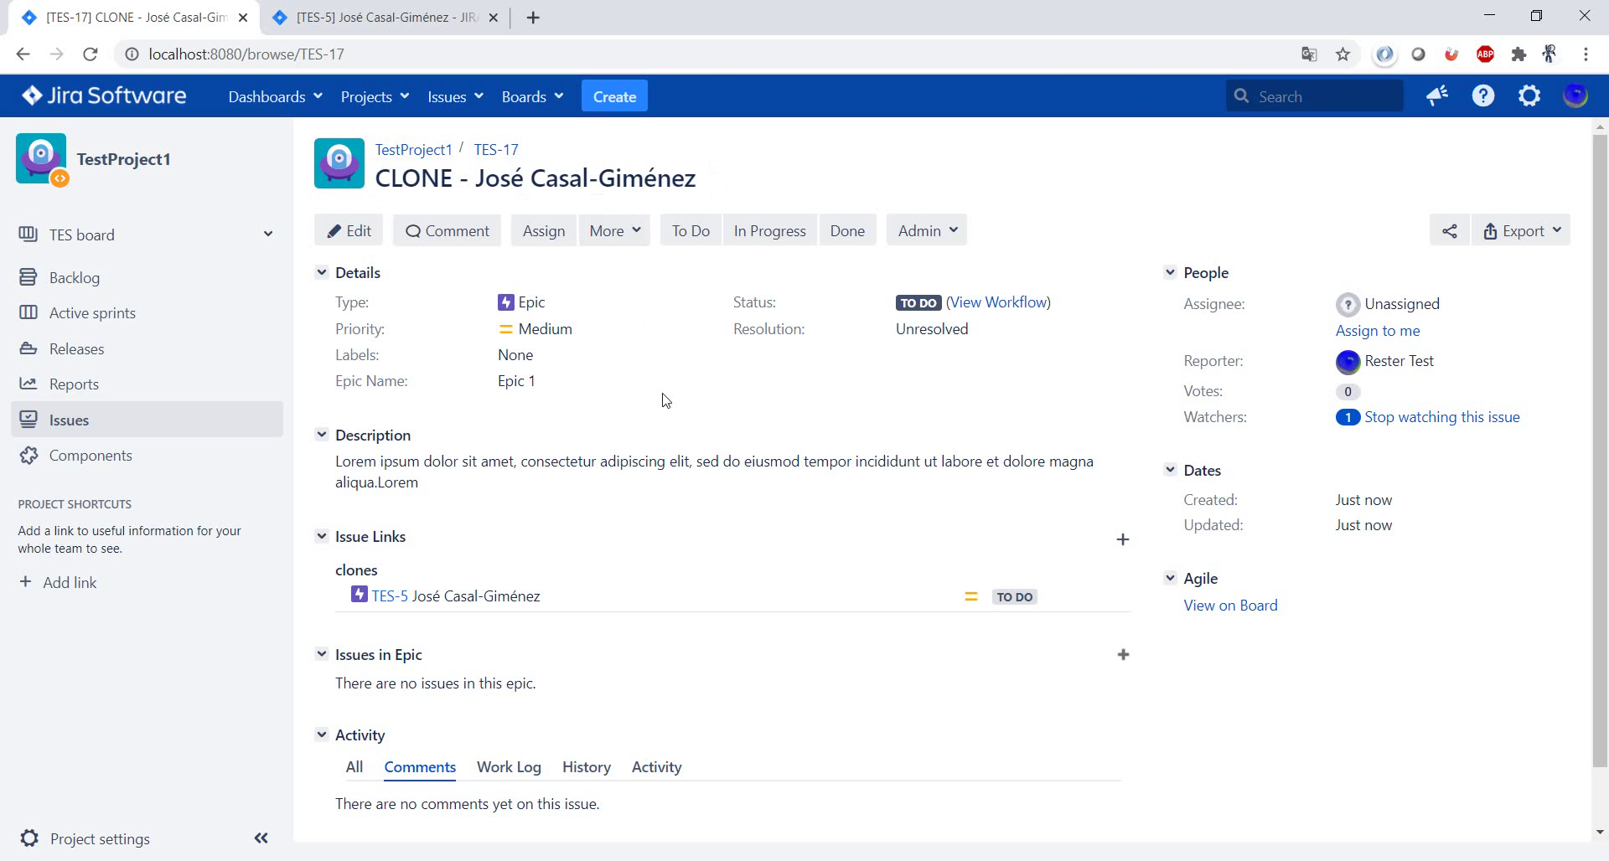
{"action": "left_click", "coordinate": [398, 16]}
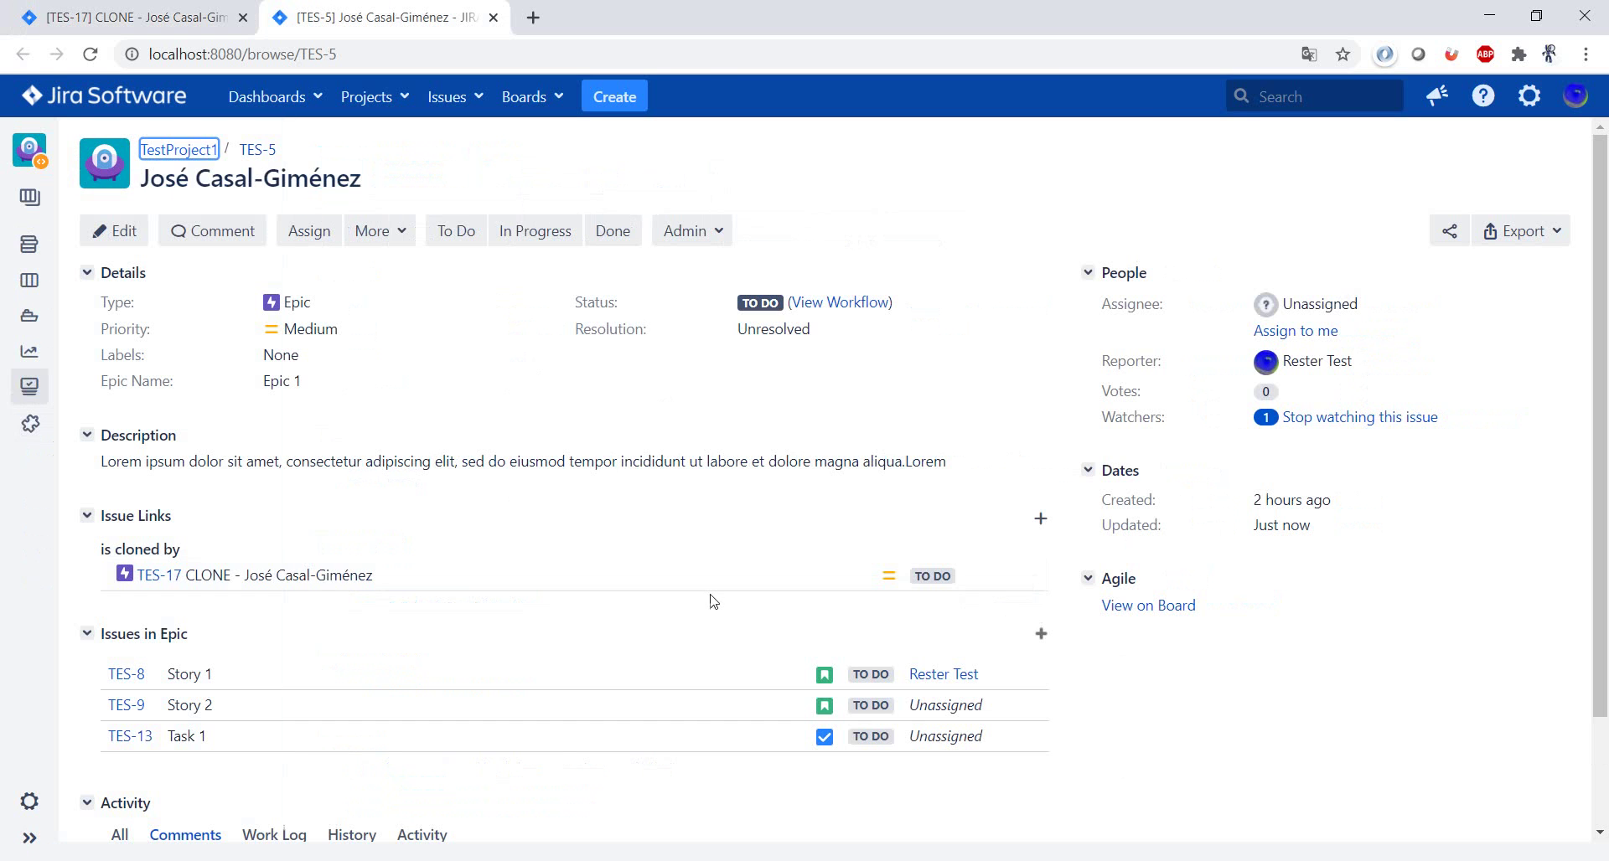
{"action": "left_click", "coordinate": [201, 11]}
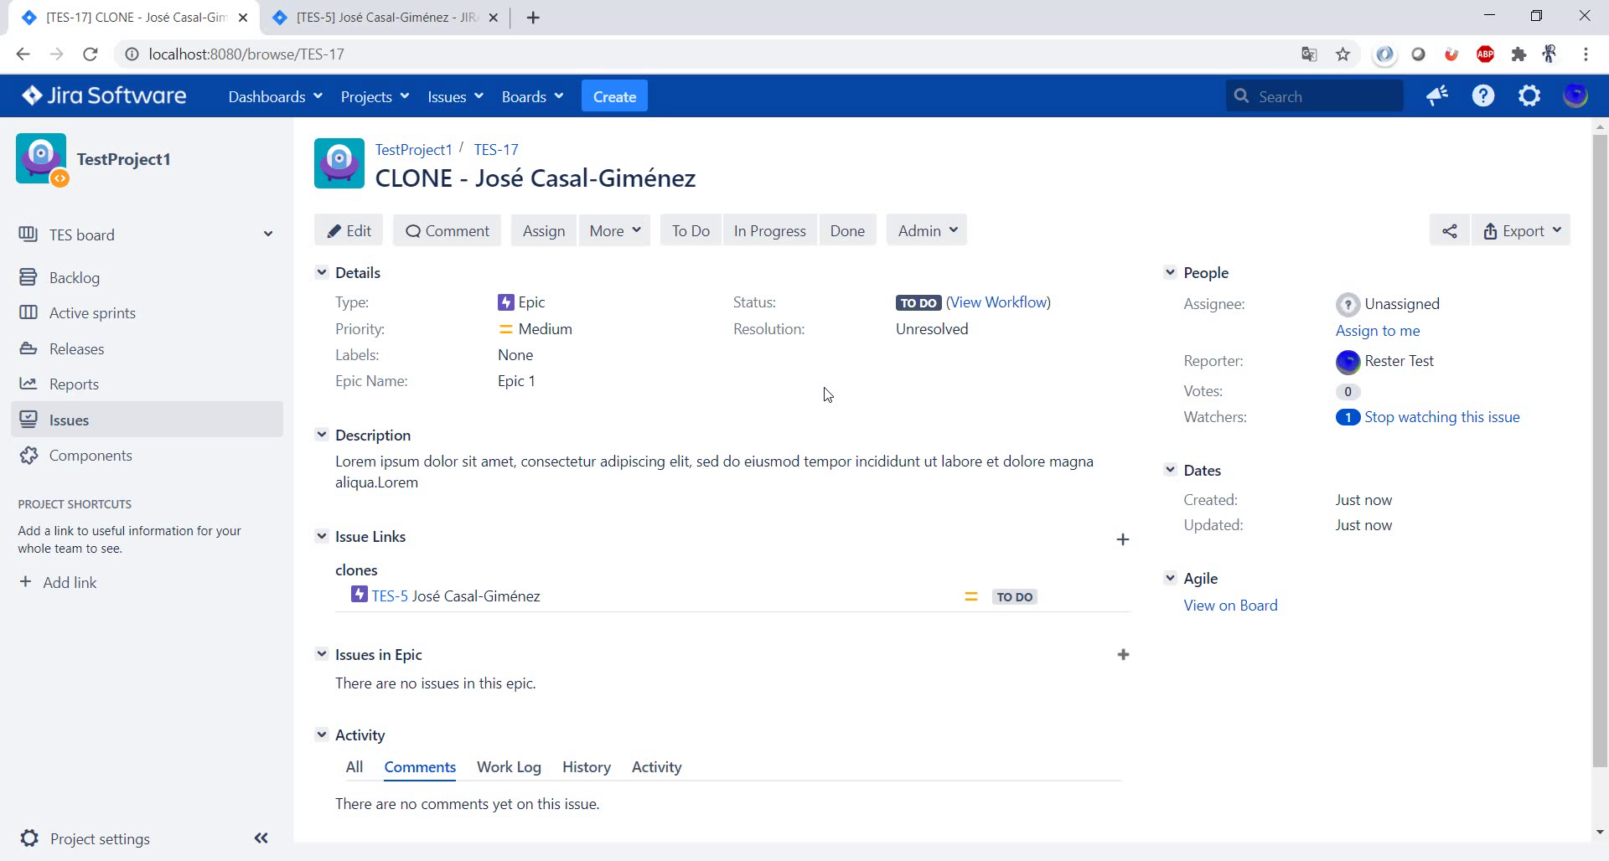
Link the cloned epic TES-17 to TES-11 (Story 4) and TES-10 (Story 3) with the "relates to" relationship
{"action": "left_click", "coordinate": [630, 237]}
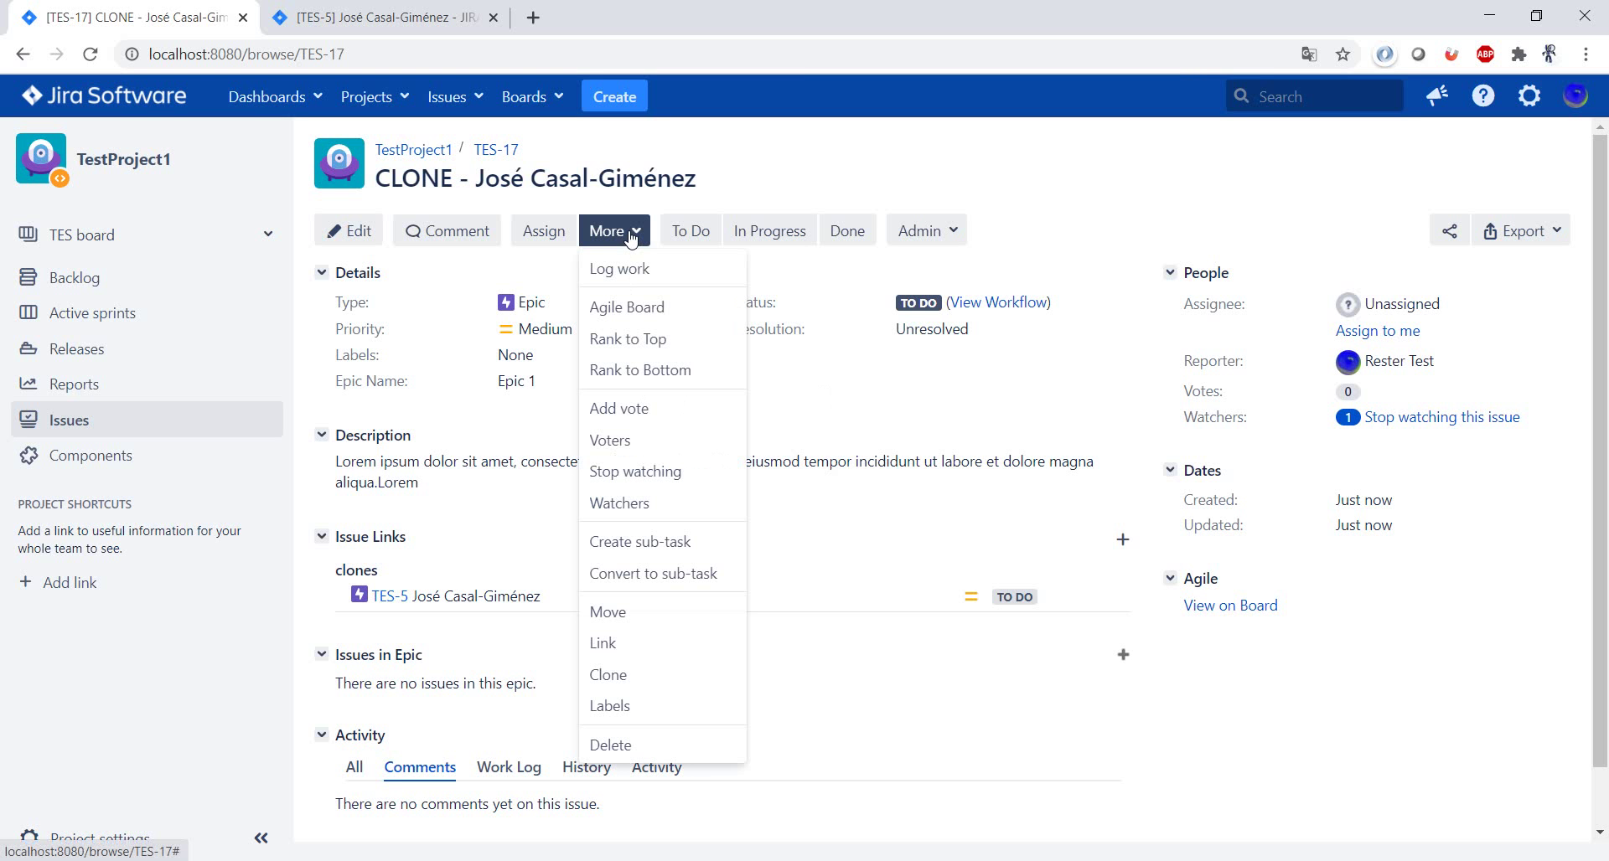
{"action": "left_click", "coordinate": [654, 645]}
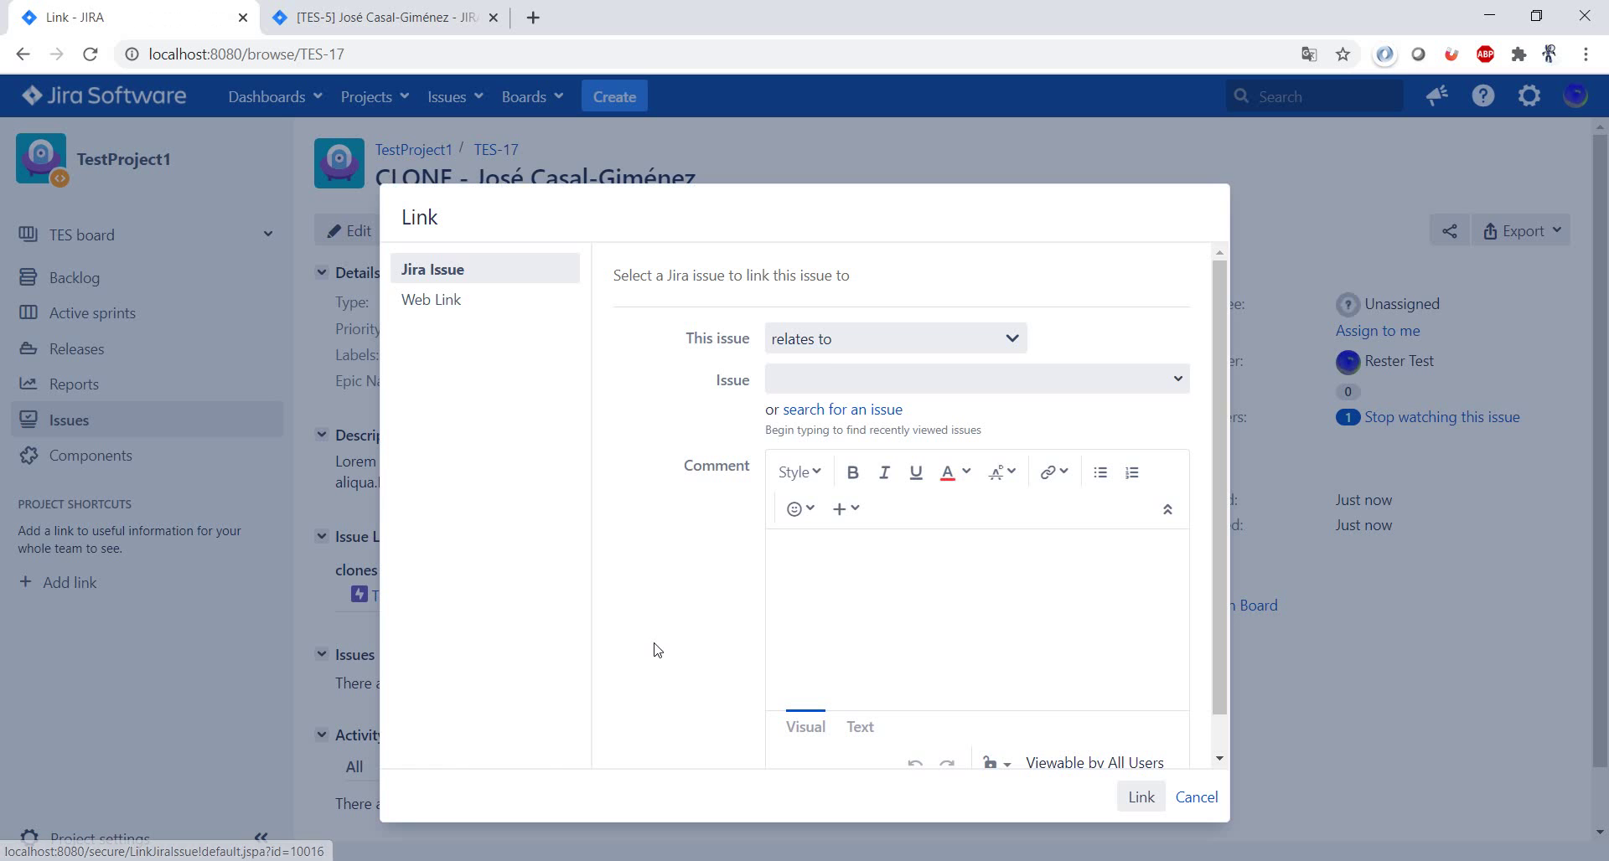
{"action": "left_click", "coordinate": [830, 377]}
{"action": "type", "text": "s"}
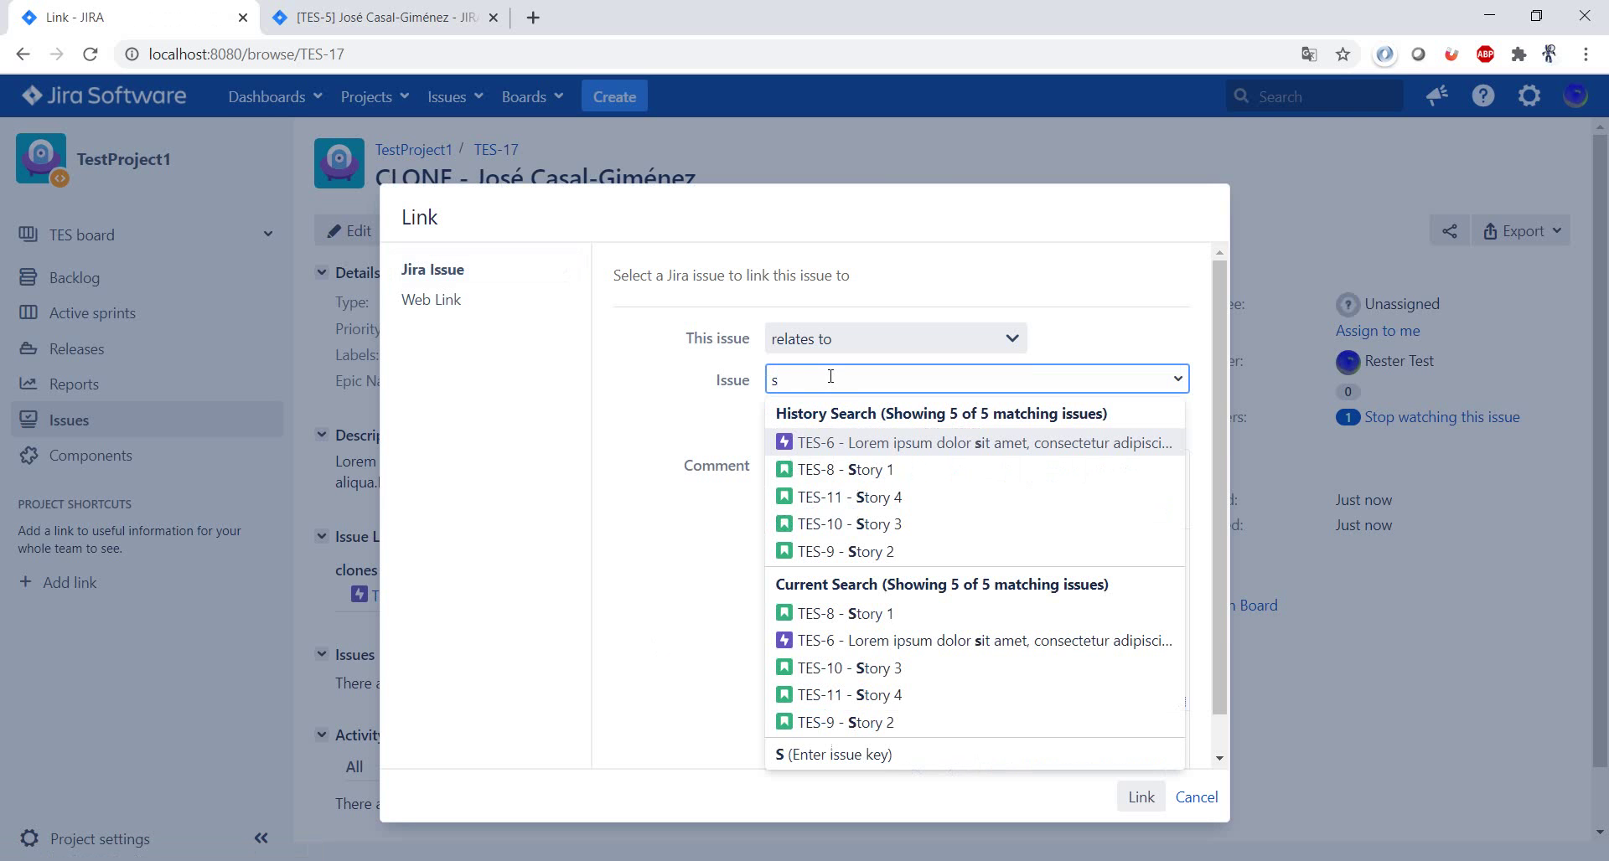
{"action": "left_click", "coordinate": [960, 497]}
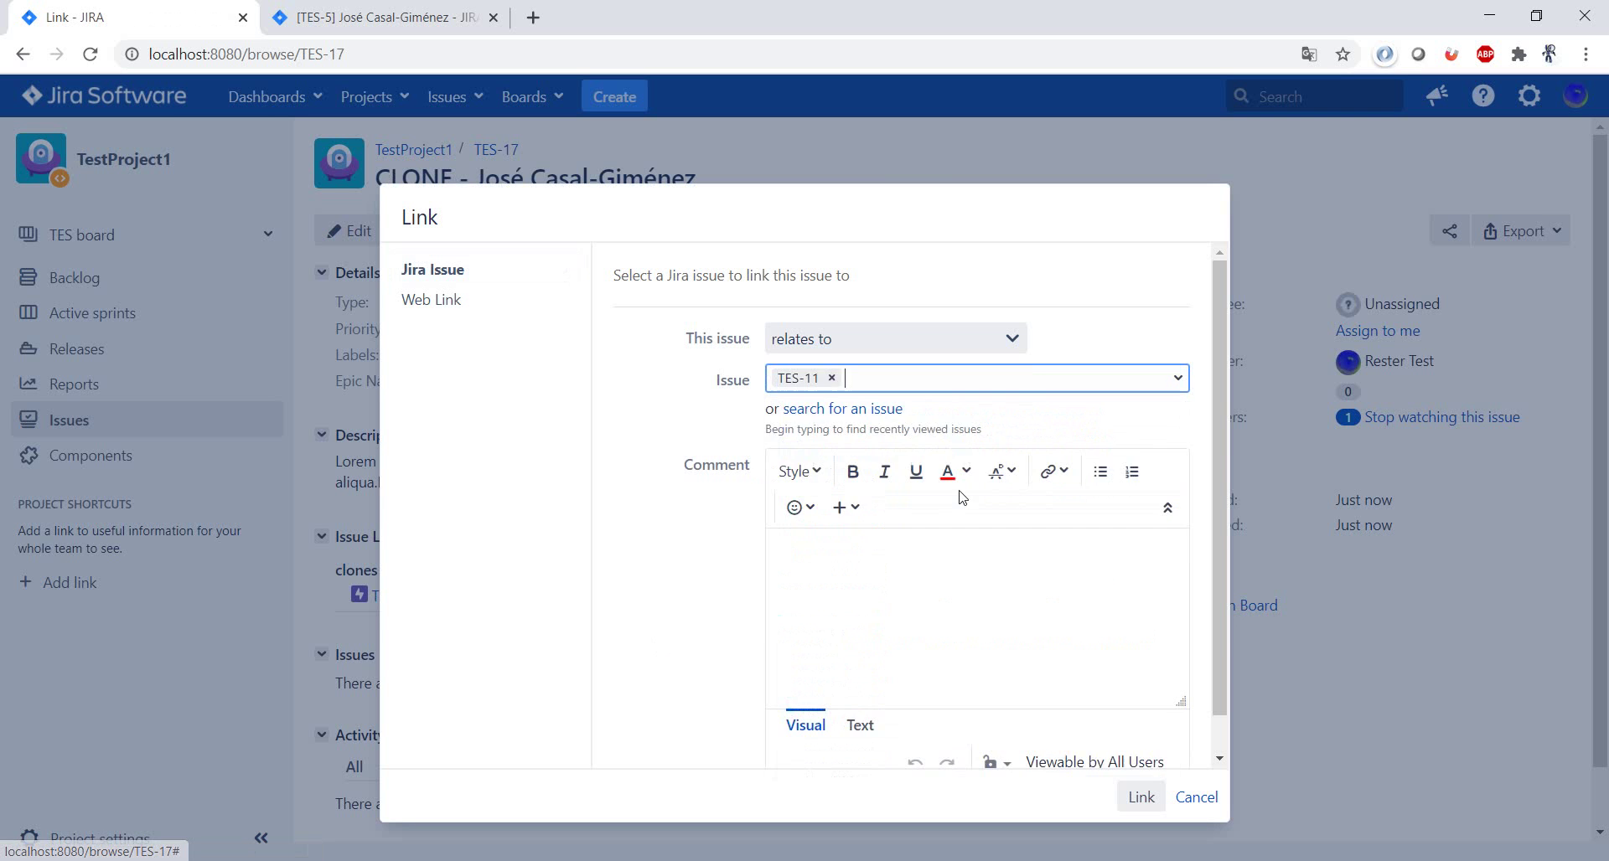
{"action": "type", "text": "stor"}
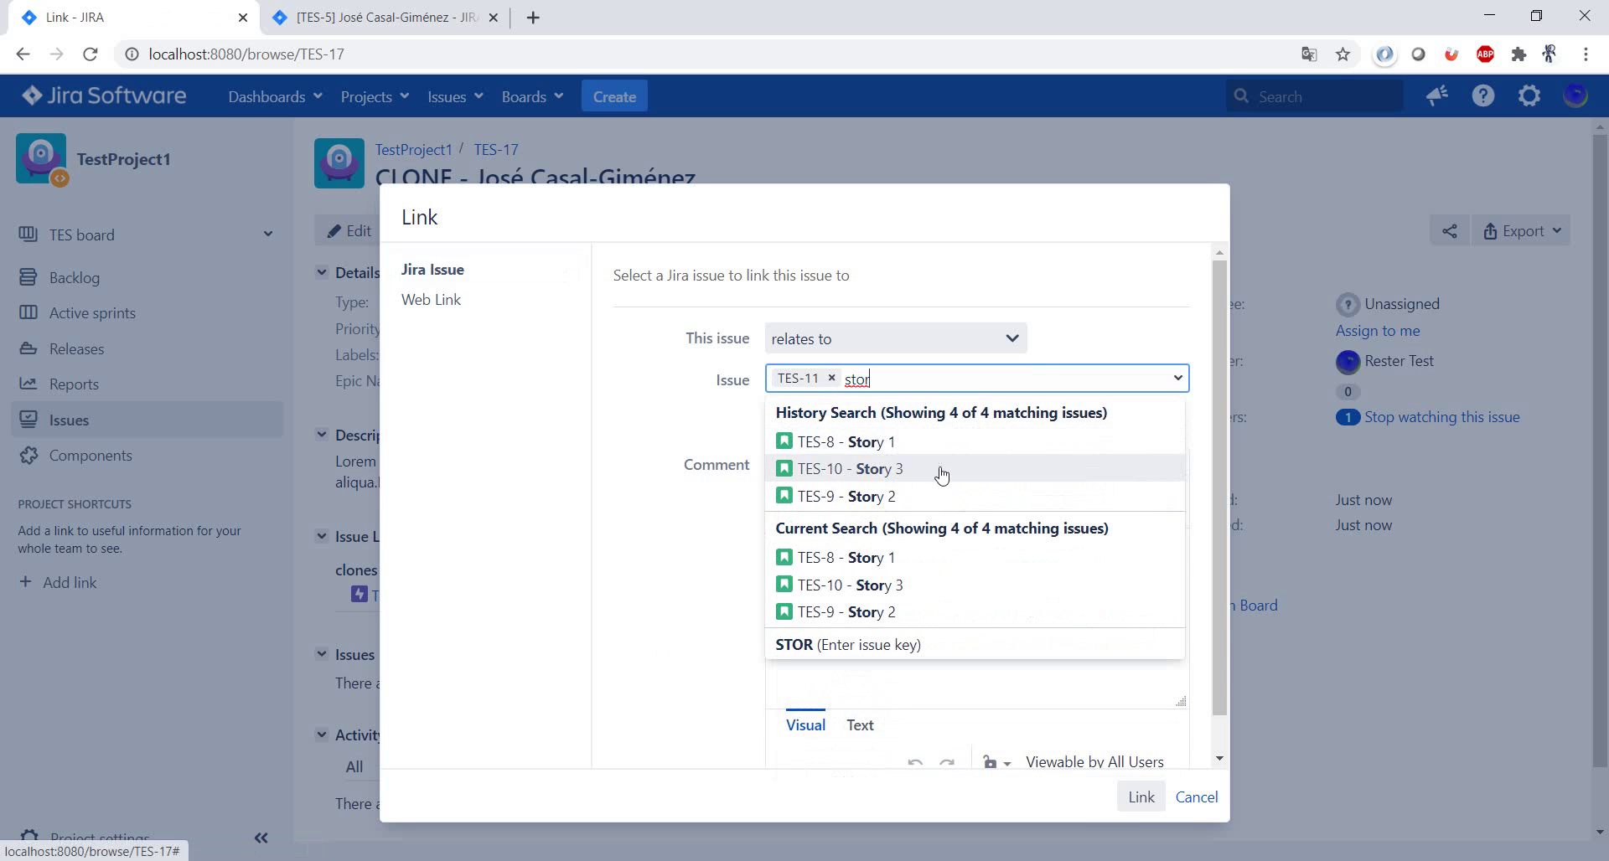
{"action": "left_click", "coordinate": [942, 481]}
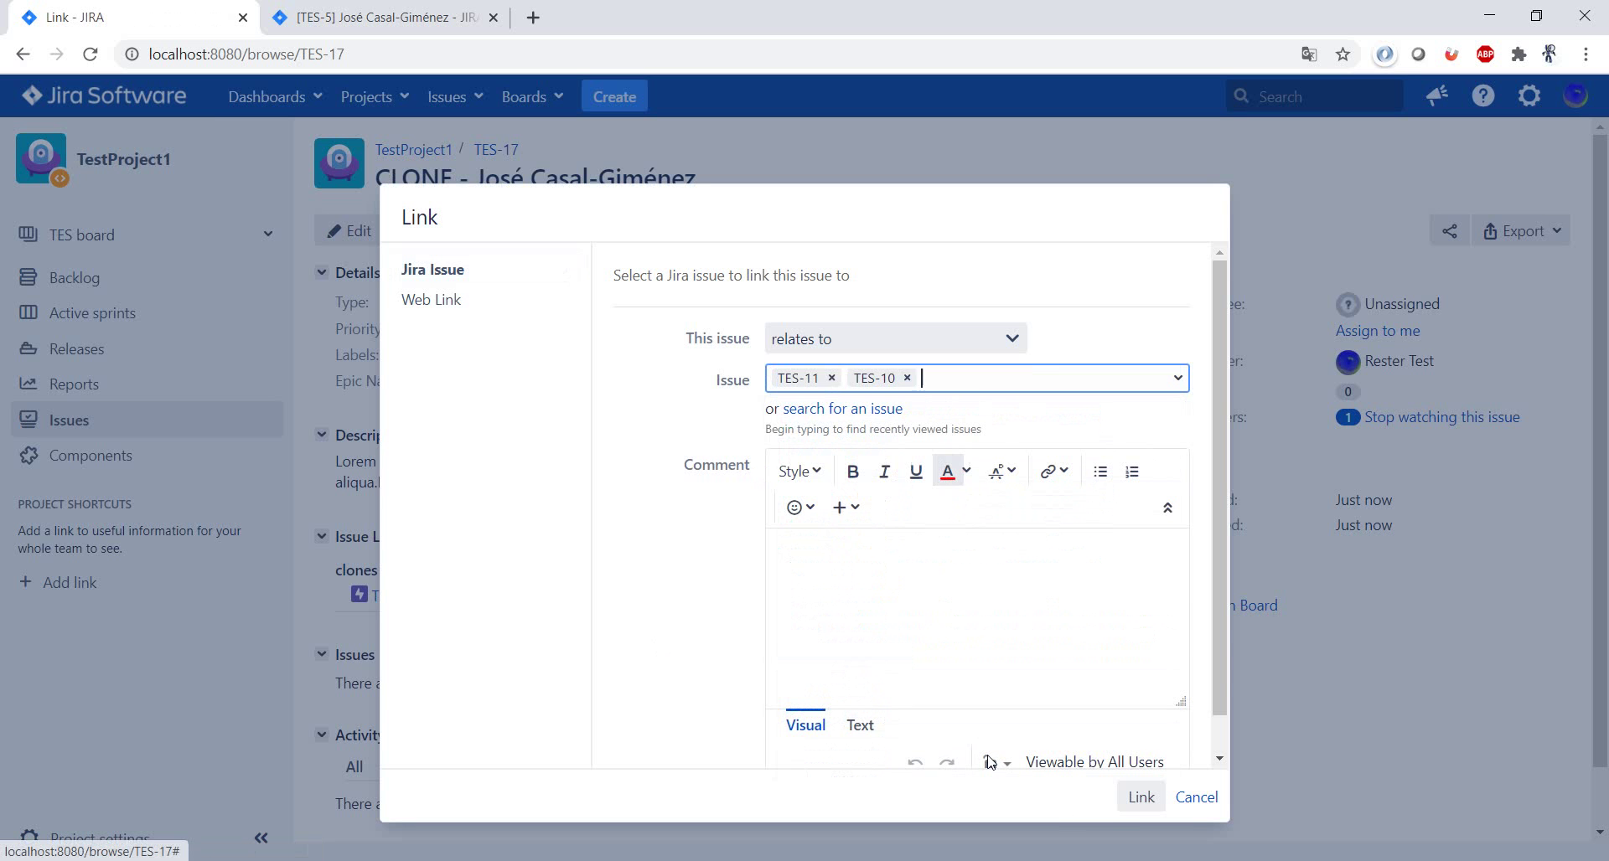
{"action": "left_click", "coordinate": [1140, 798]}
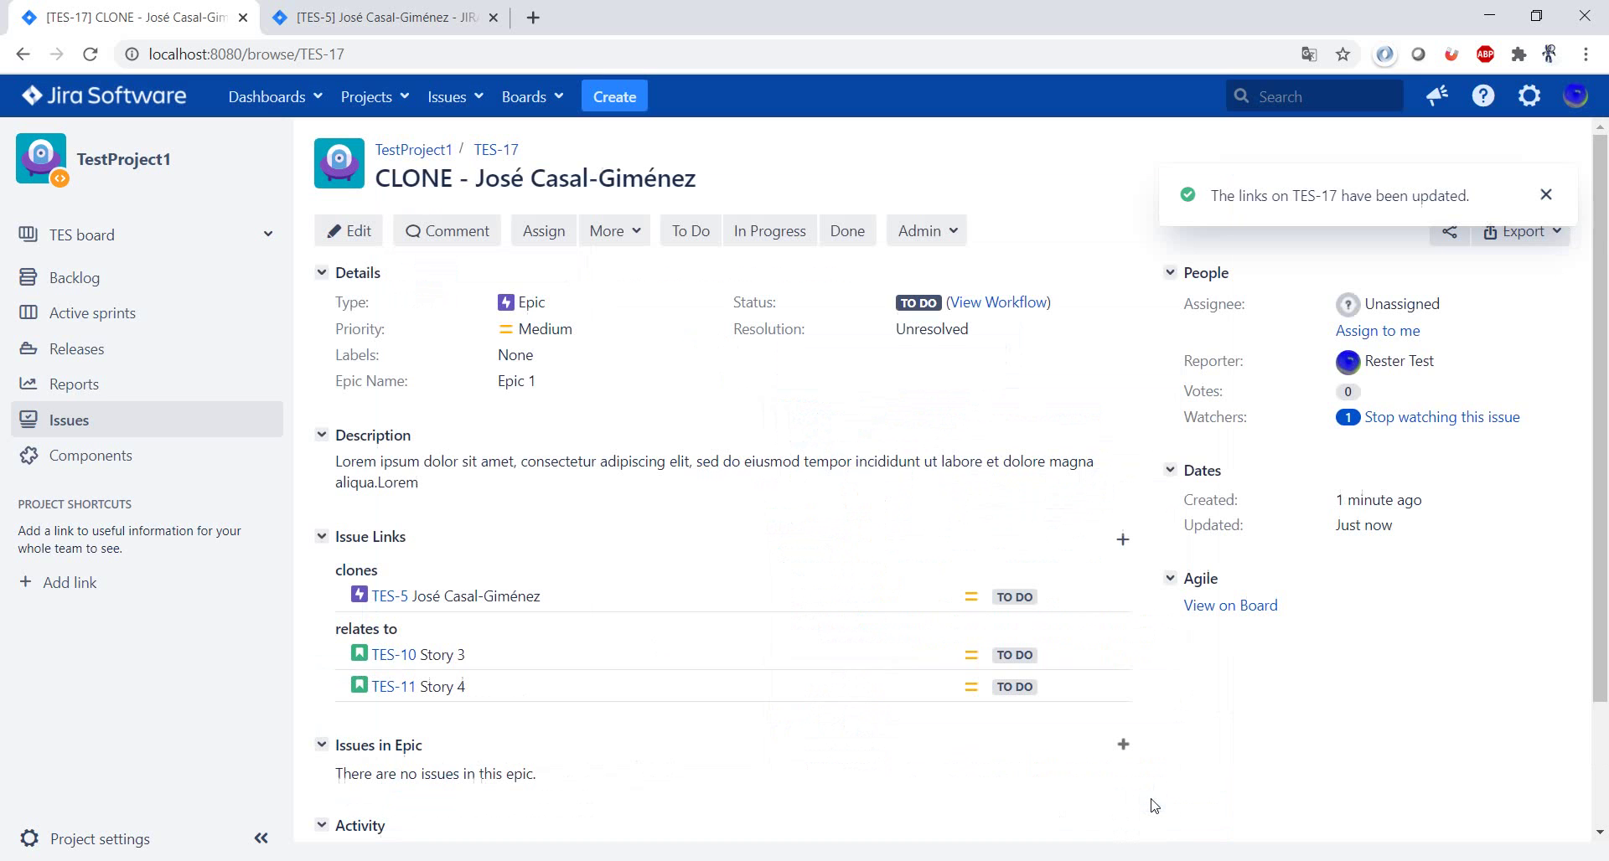
{"action": "left_click", "coordinate": [1546, 194]}
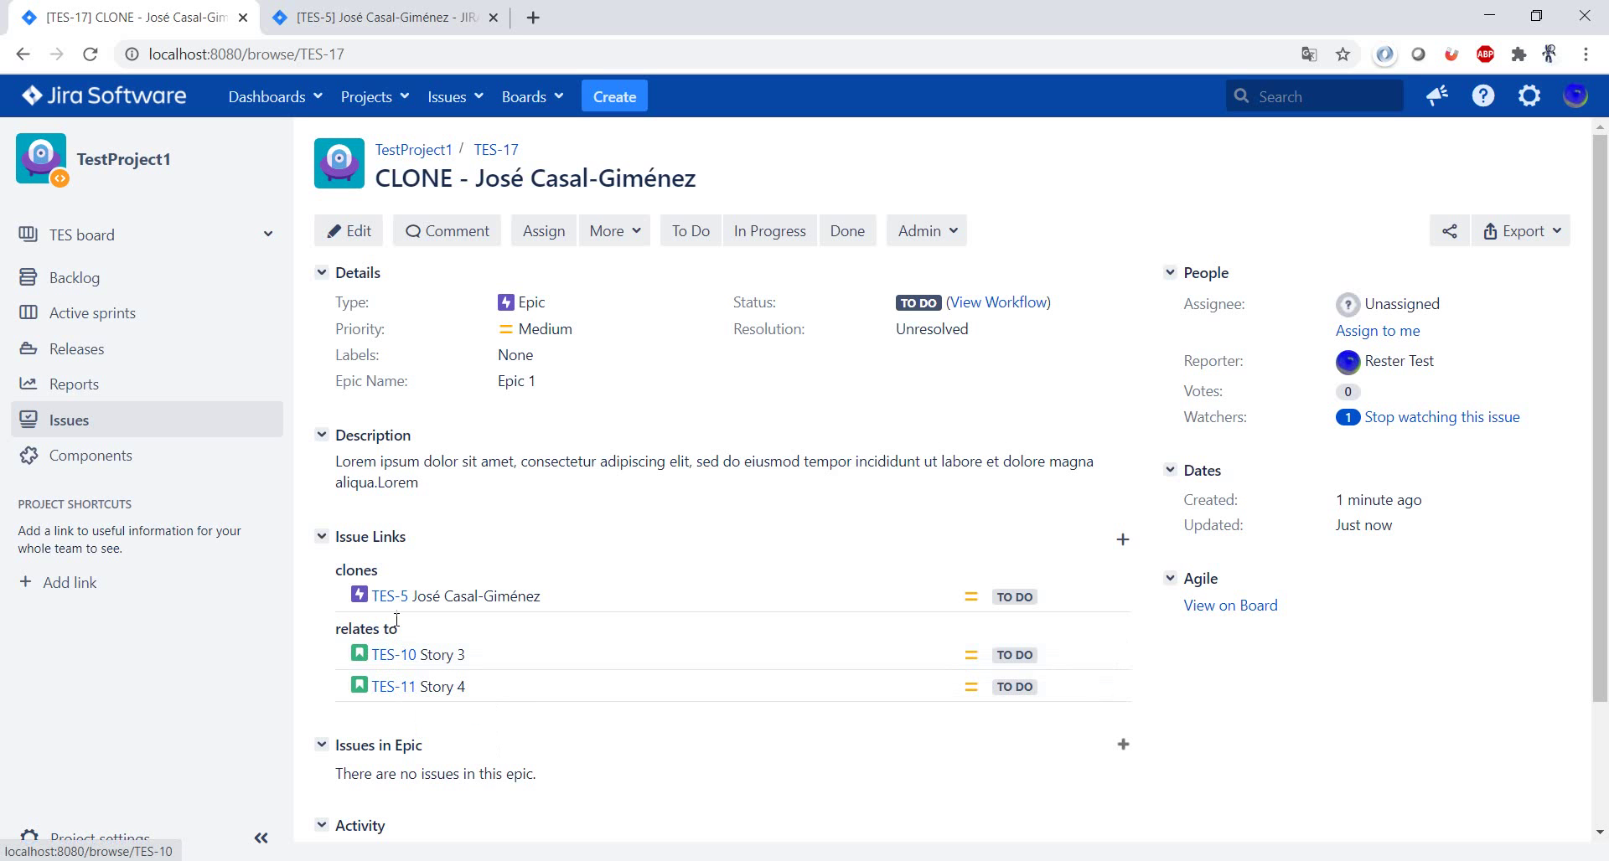
Compare the cloned epic with TES-5, and set the Epic Link of Story 3 (TES-10) to Epic 1 (TES-17)
{"action": "left_click", "coordinate": [405, 17]}
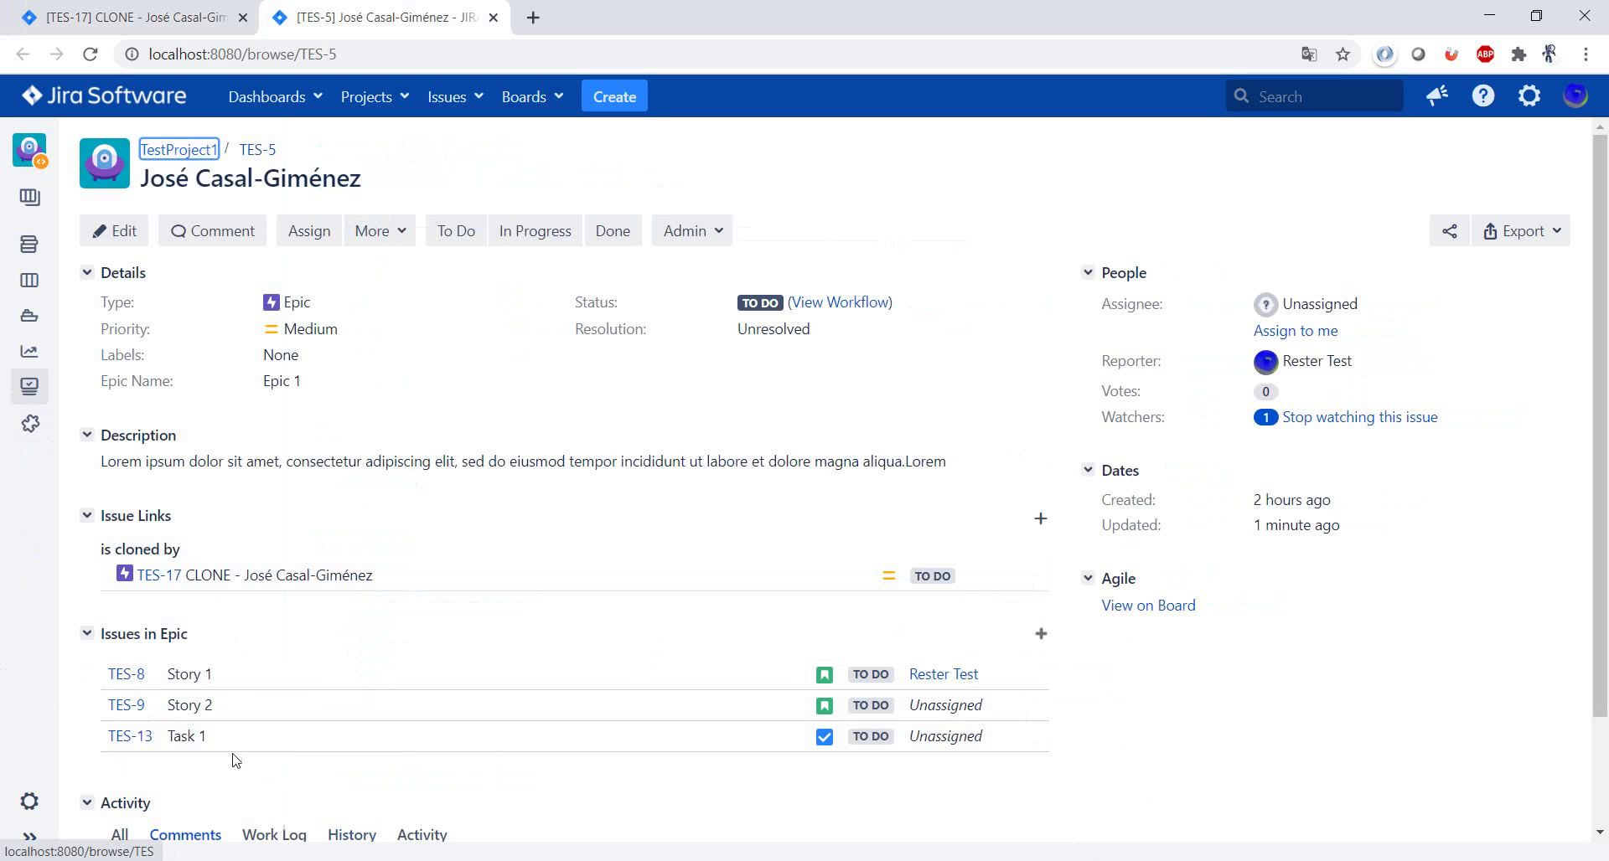
{"action": "left_click", "coordinate": [179, 17]}
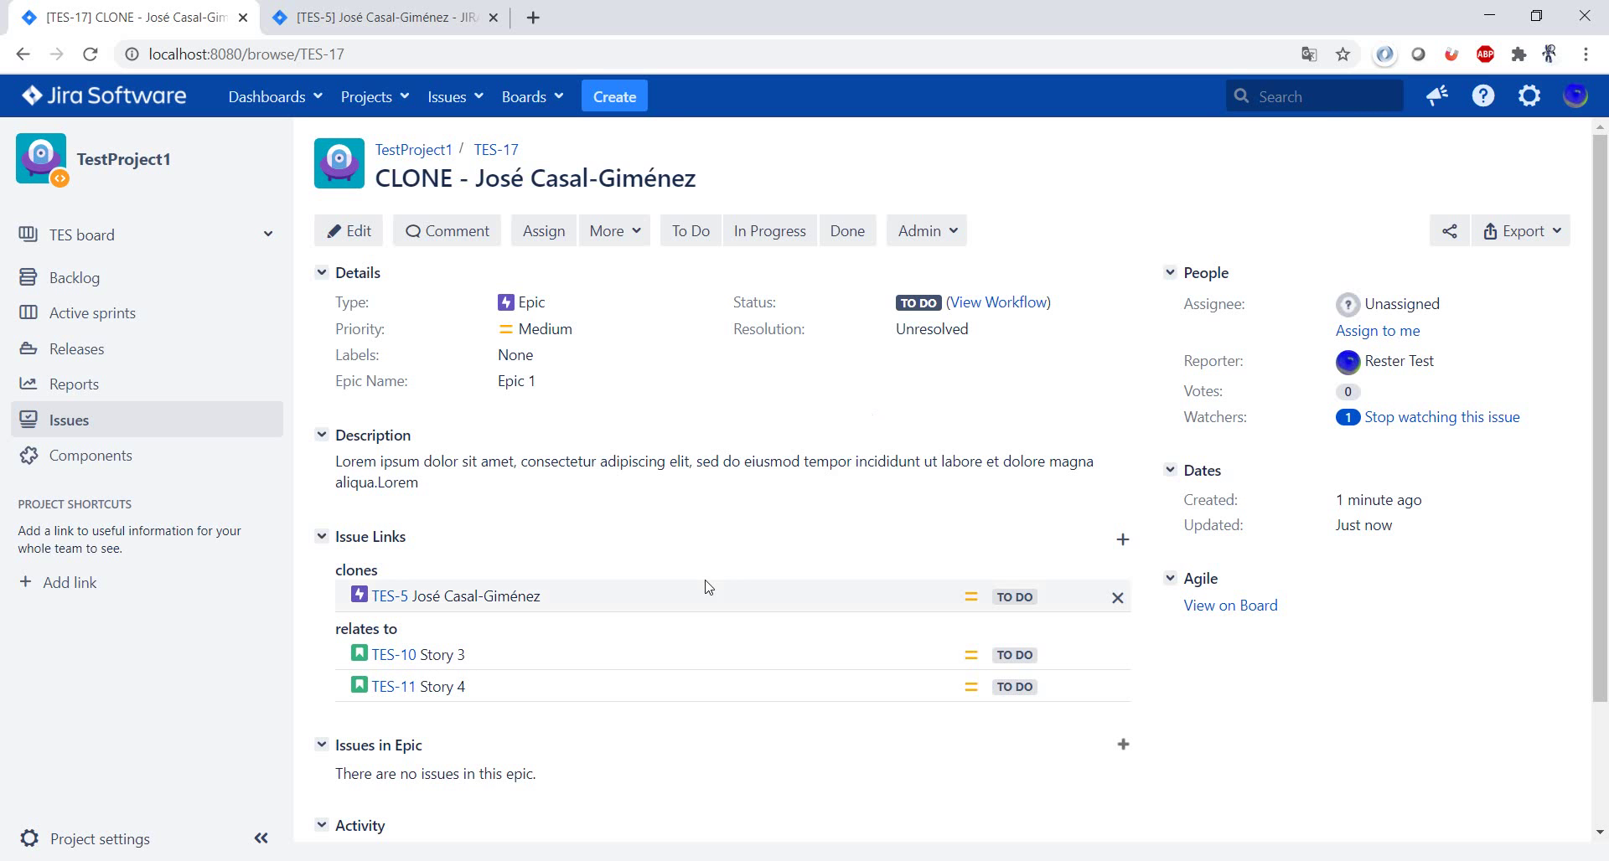
{"action": "left_click", "coordinate": [398, 664]}
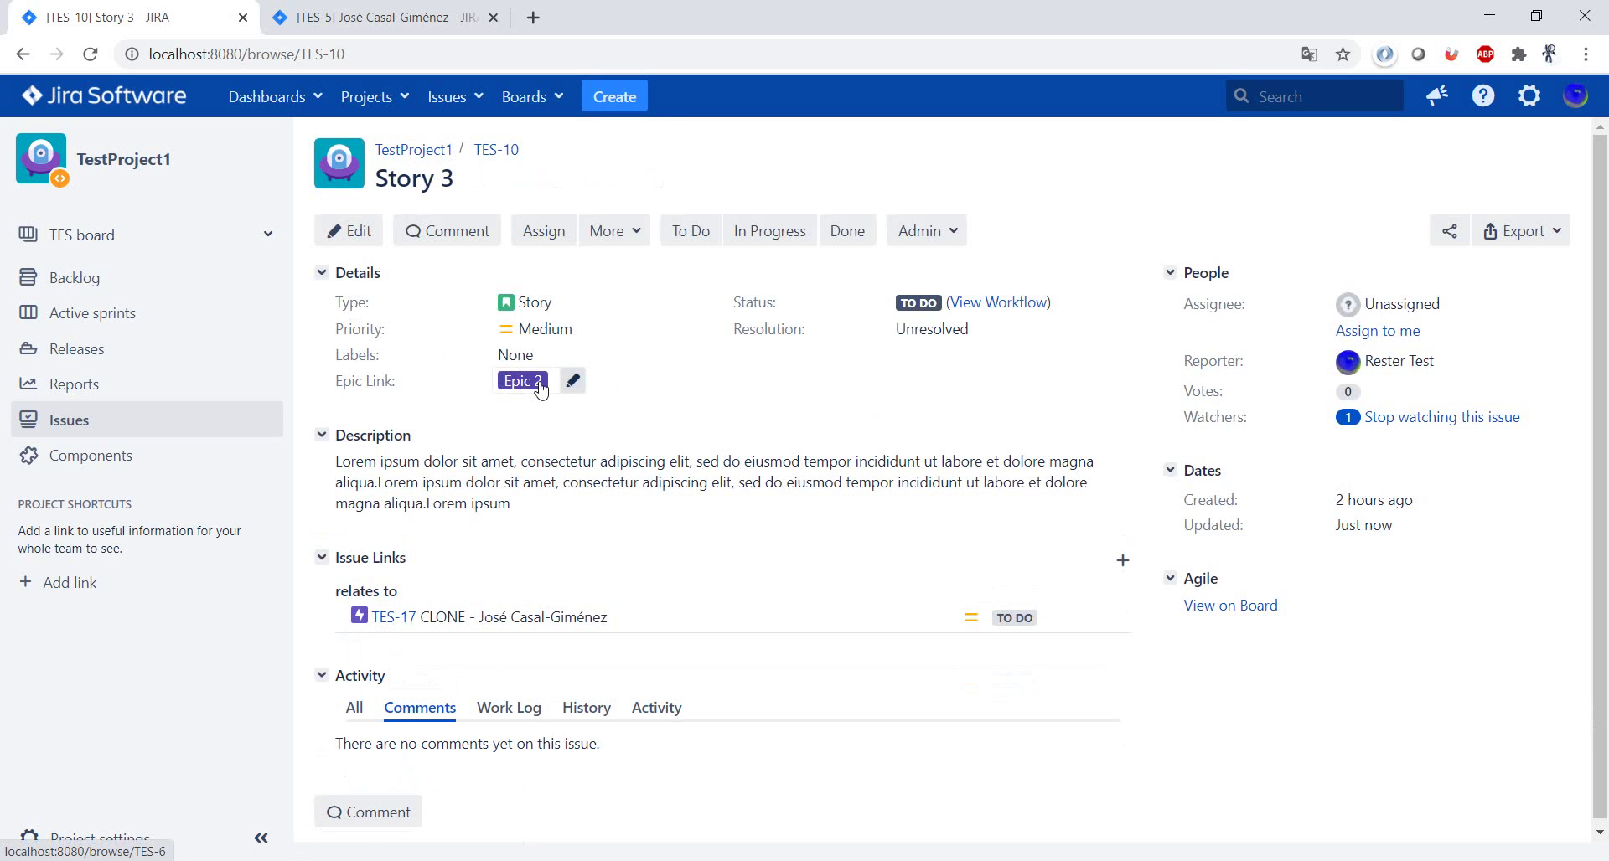
{"action": "left_click", "coordinate": [574, 382]}
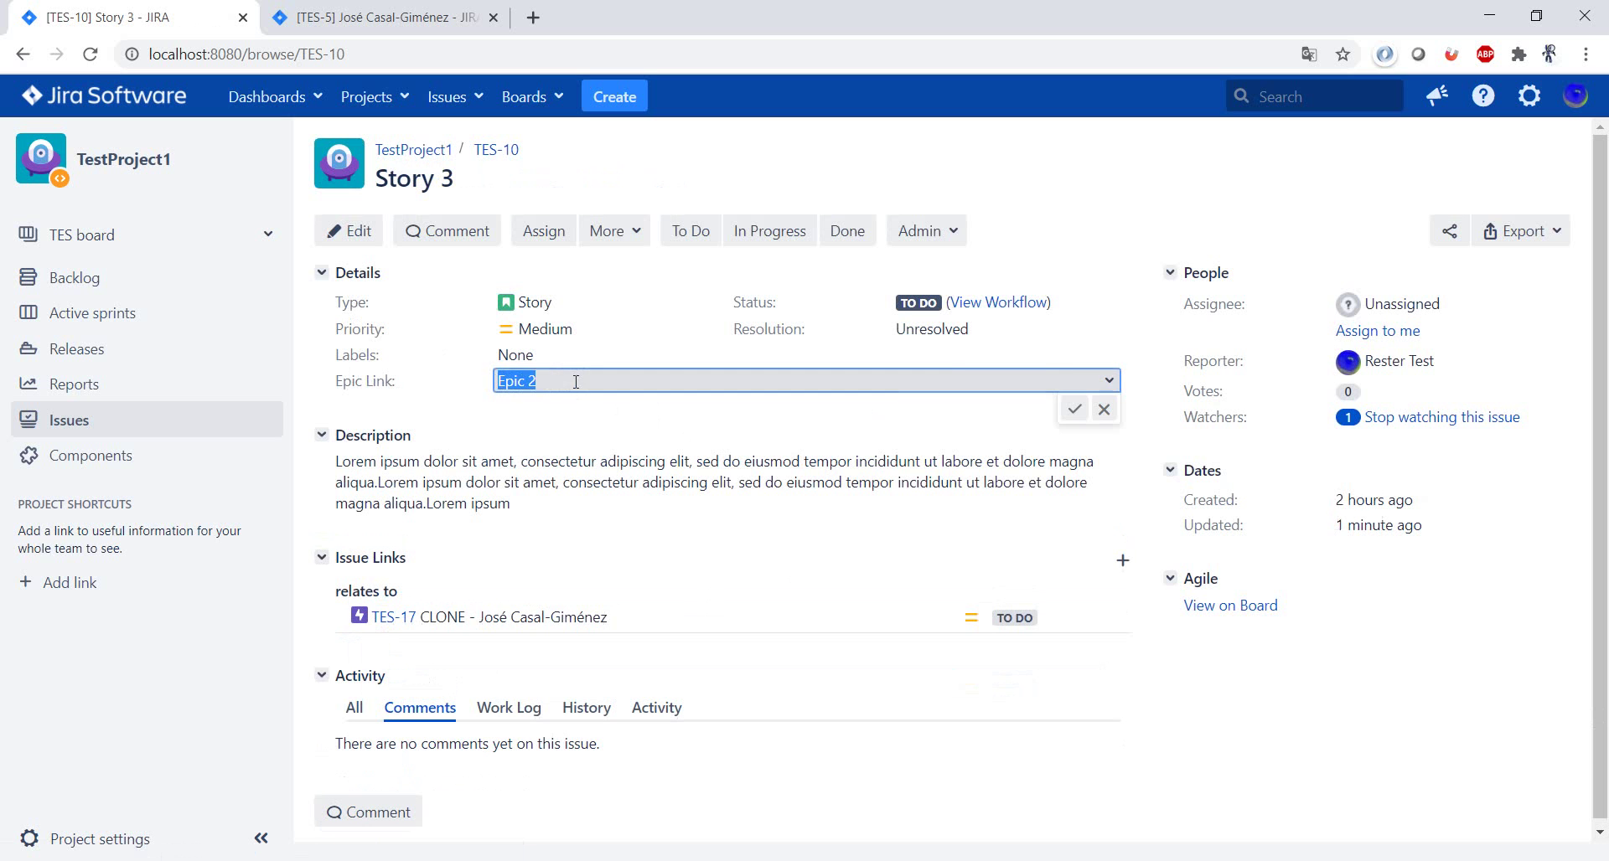
{"action": "left_click", "coordinate": [1109, 382]}
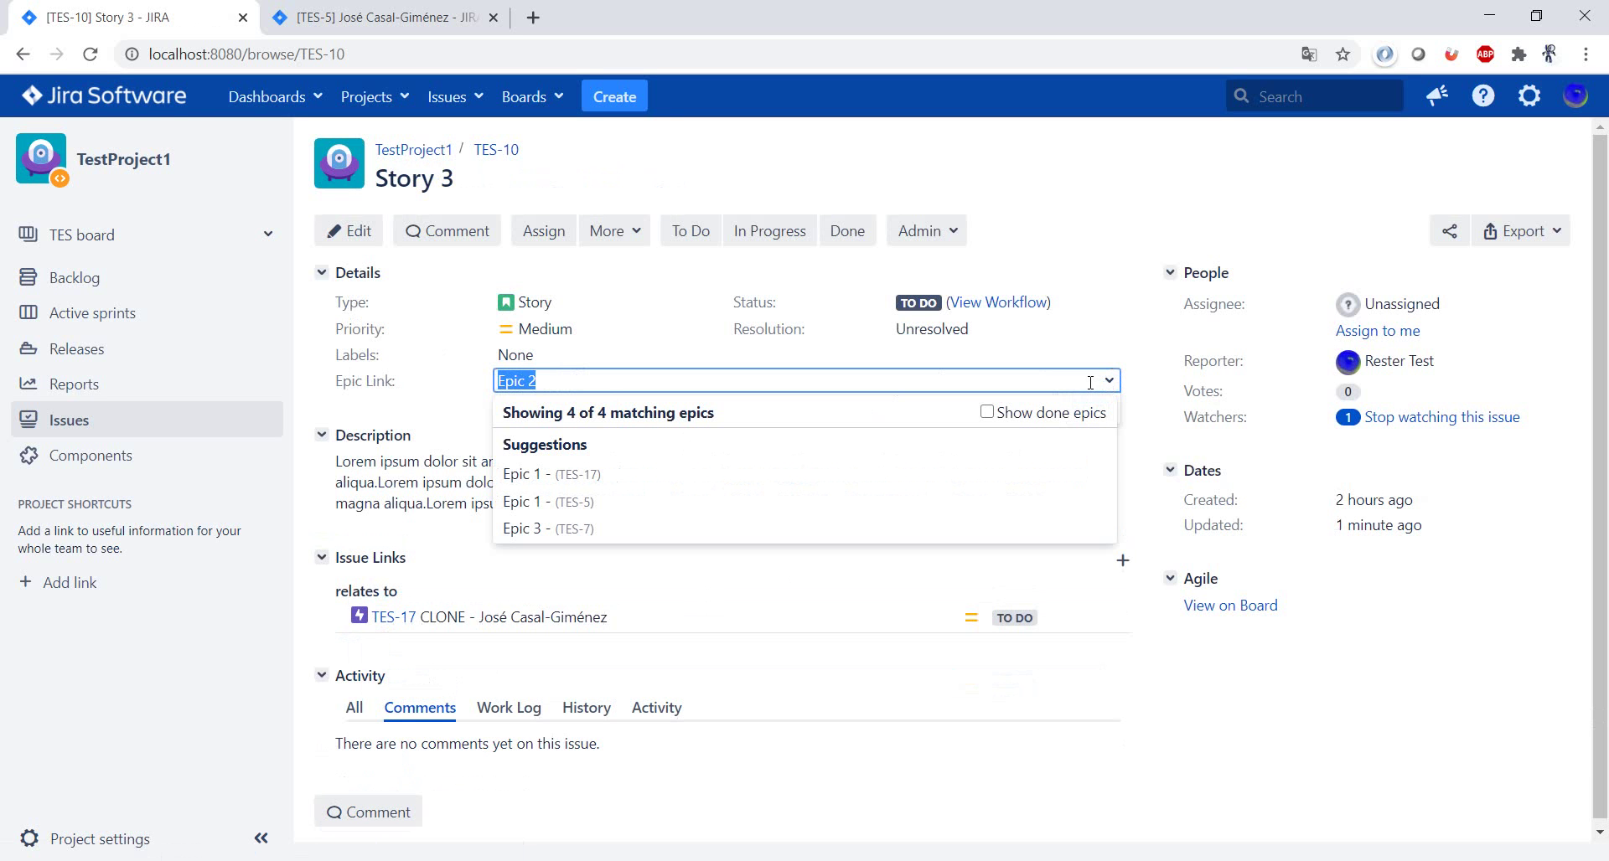
{"action": "left_click", "coordinate": [708, 479]}
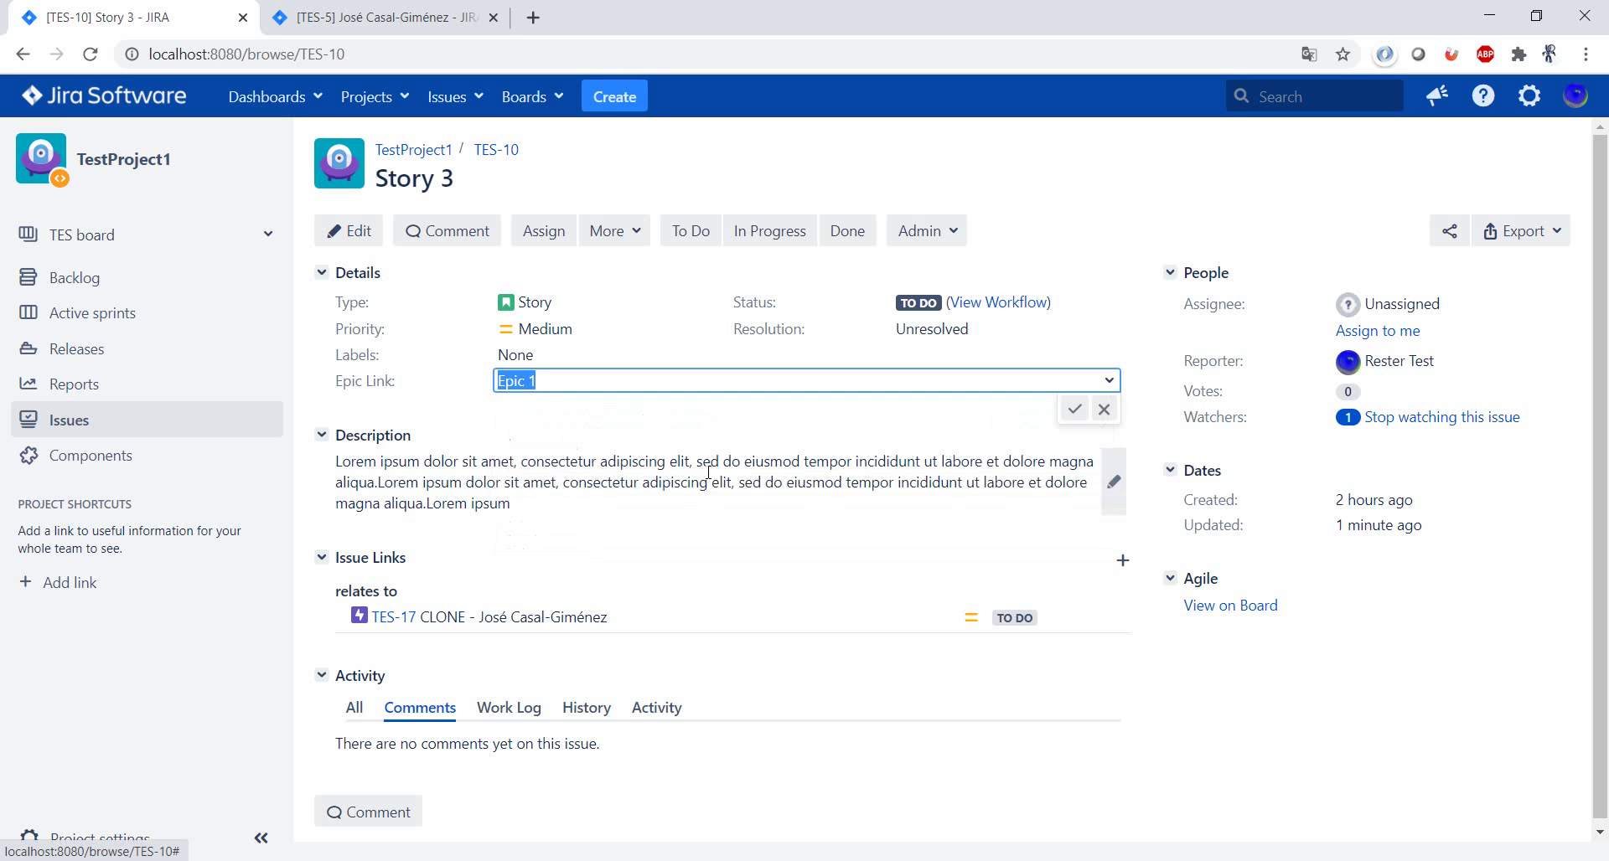
{"action": "left_click", "coordinate": [1075, 410]}
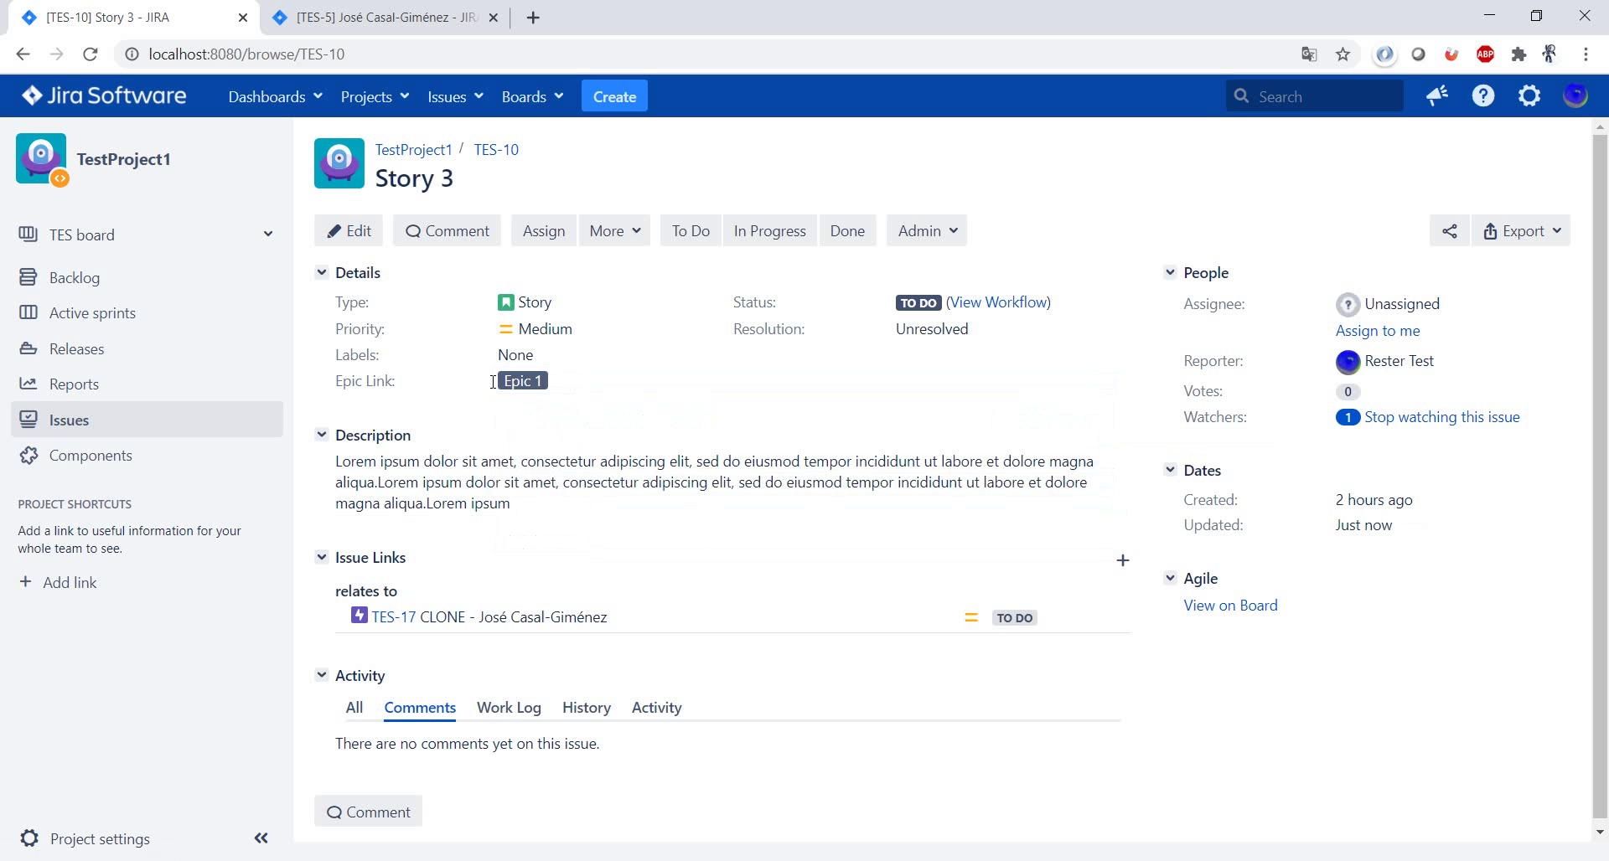
Open the cloned epic from Story 3's Epic Link and review its issue links and issues in epic
{"action": "left_click", "coordinate": [523, 381]}
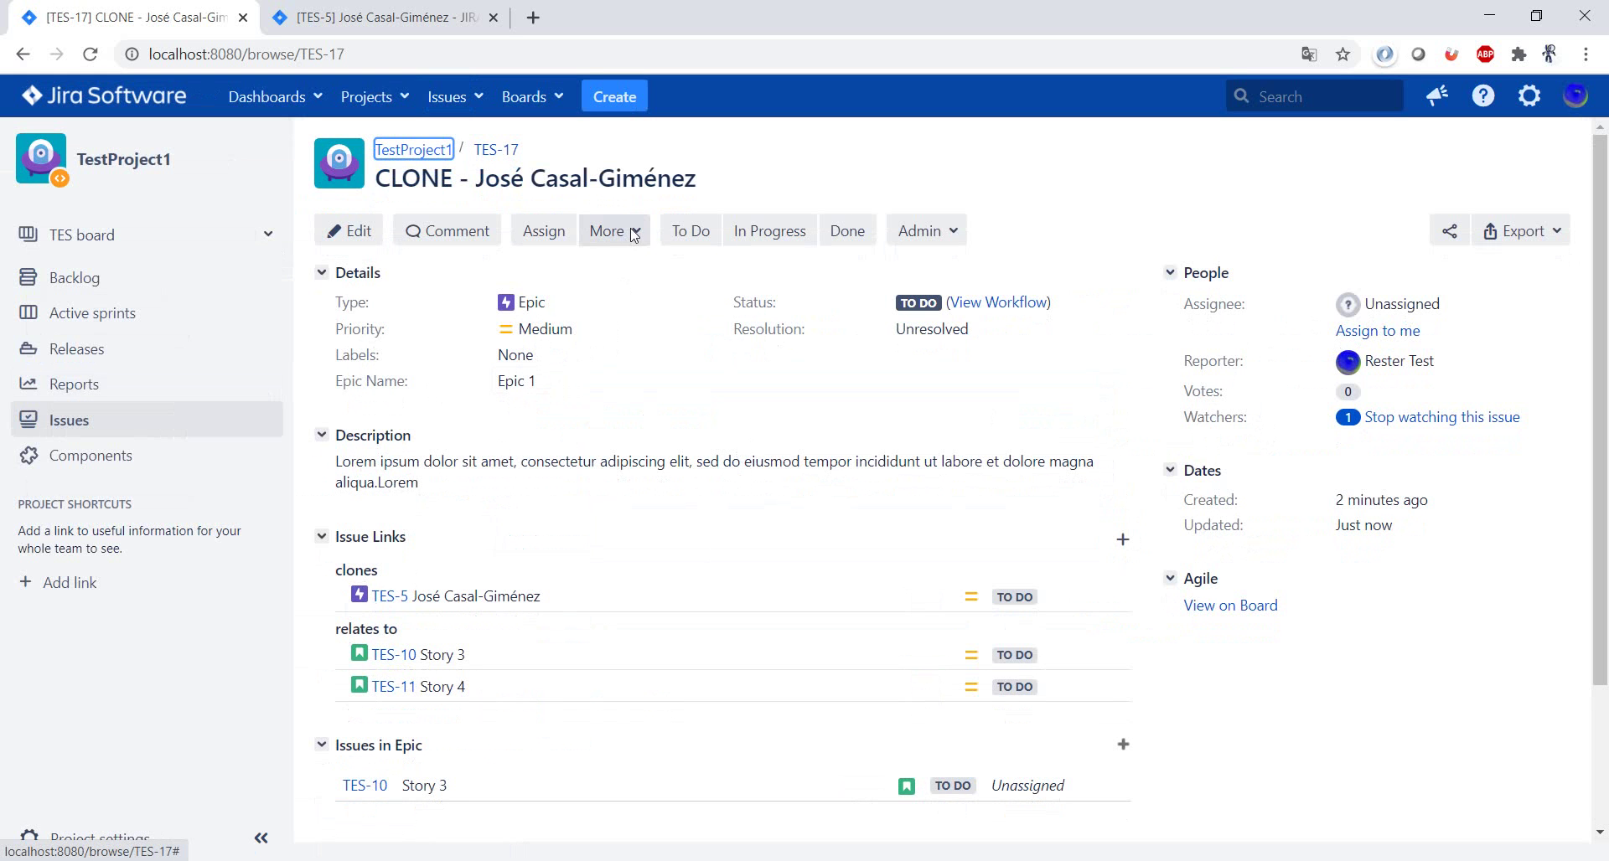
{"action": "scroll", "coordinate": [569, 652], "scroll_direction": "down", "scroll_amount": 2}
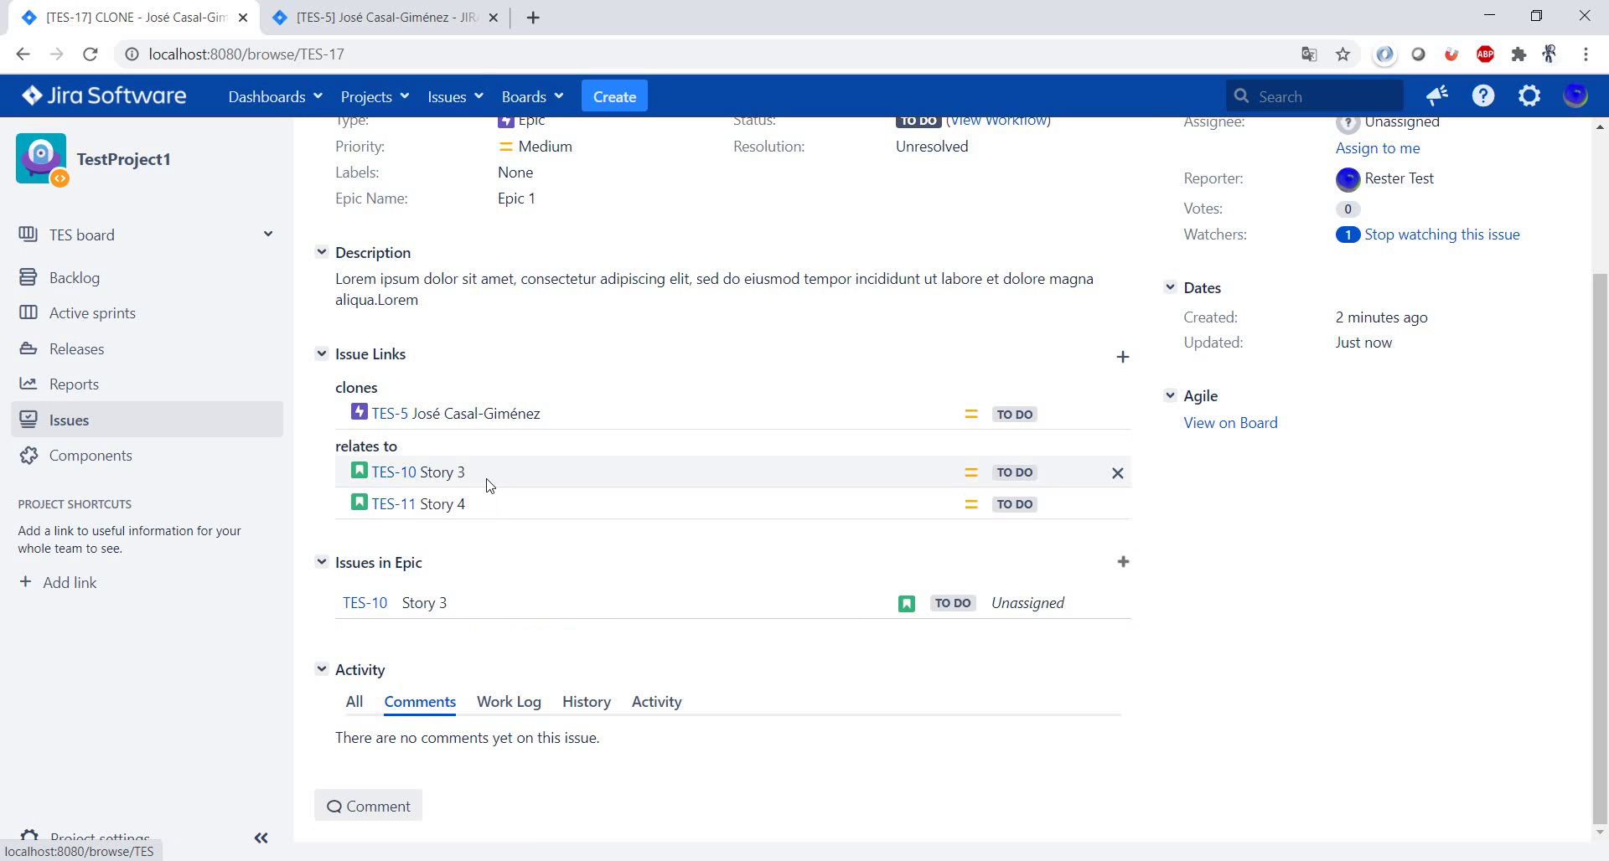
{"action": "scroll", "coordinate": [489, 484], "scroll_direction": "up", "scroll_amount": 2}
{"action": "scroll", "coordinate": [477, 586], "scroll_direction": "down", "scroll_amount": 1}
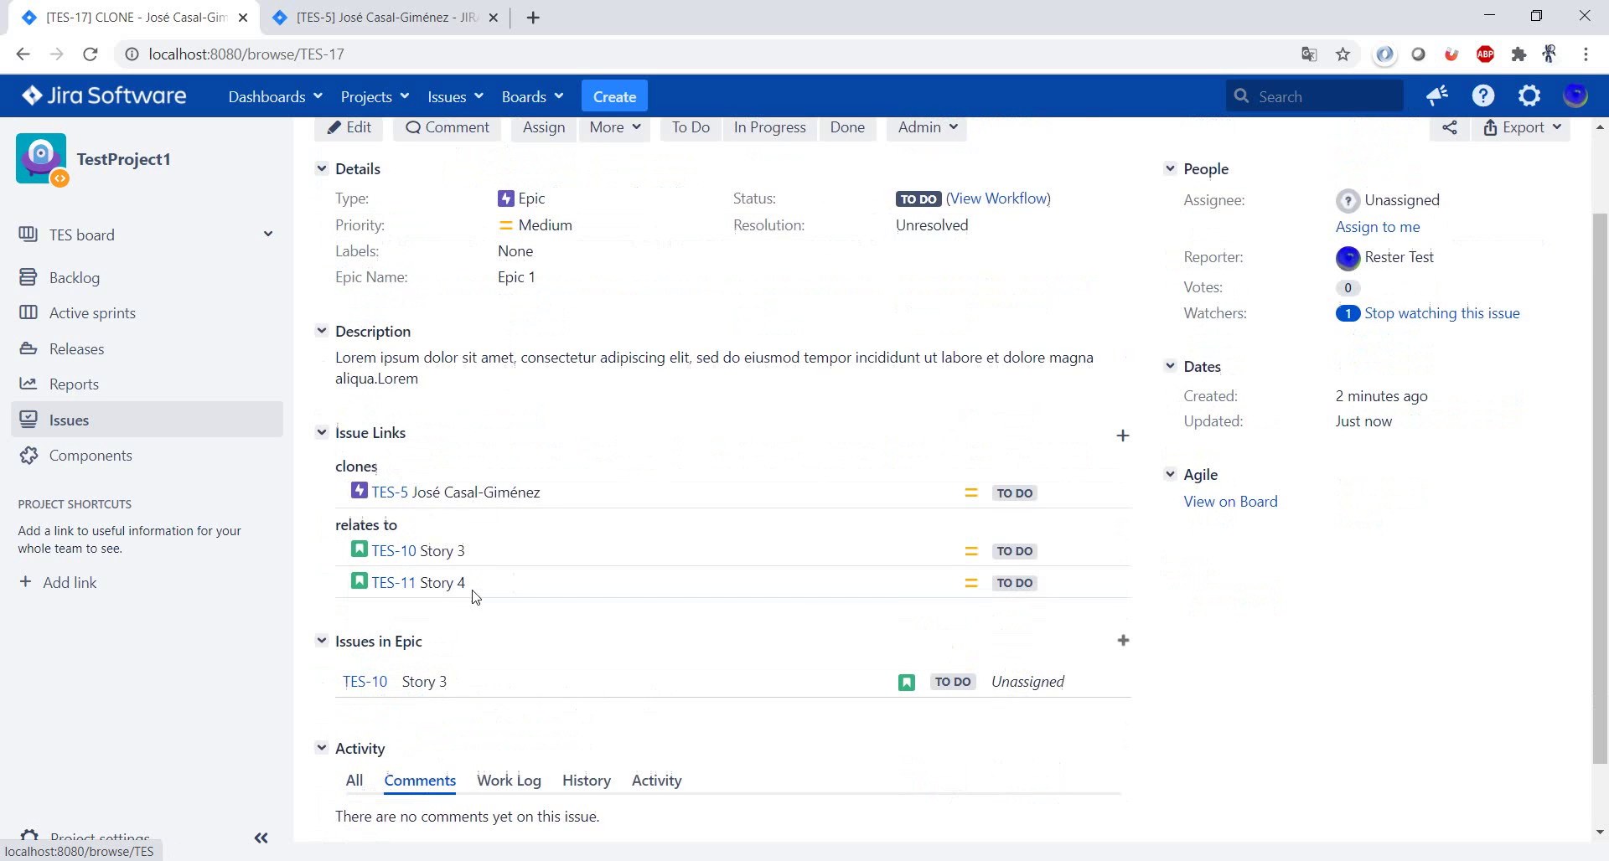
{"action": "scroll", "coordinate": [498, 558], "scroll_direction": "down", "scroll_amount": 1}
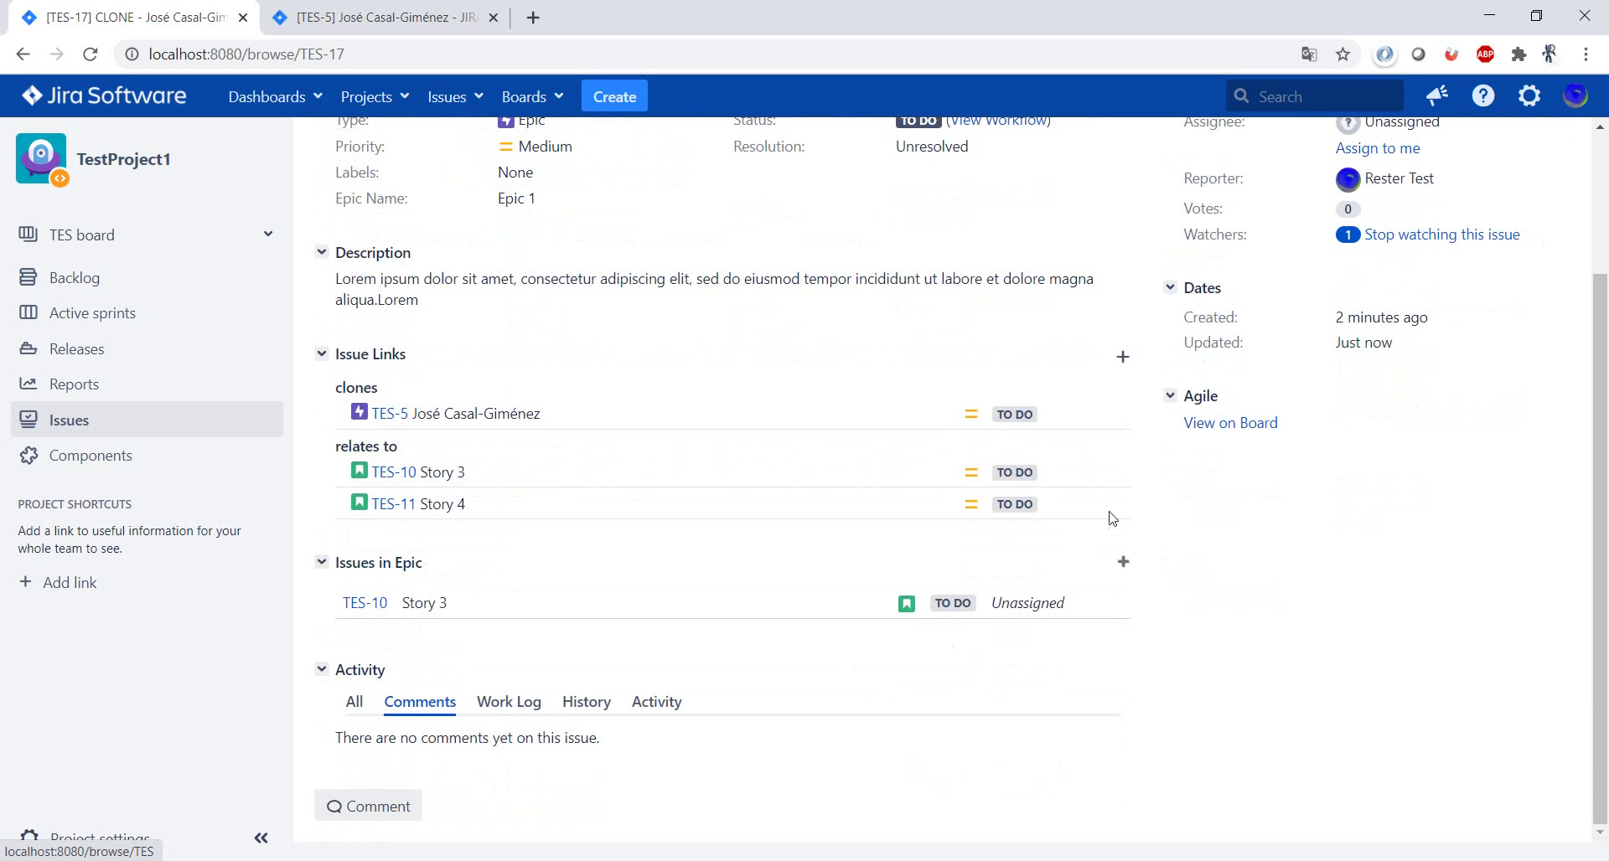
Clone Story 3 (TES-10) with the summary "CLONE - Story 3" and the Clone links option enabled
{"action": "left_click", "coordinate": [362, 603]}
{"action": "left_click", "coordinate": [614, 231]}
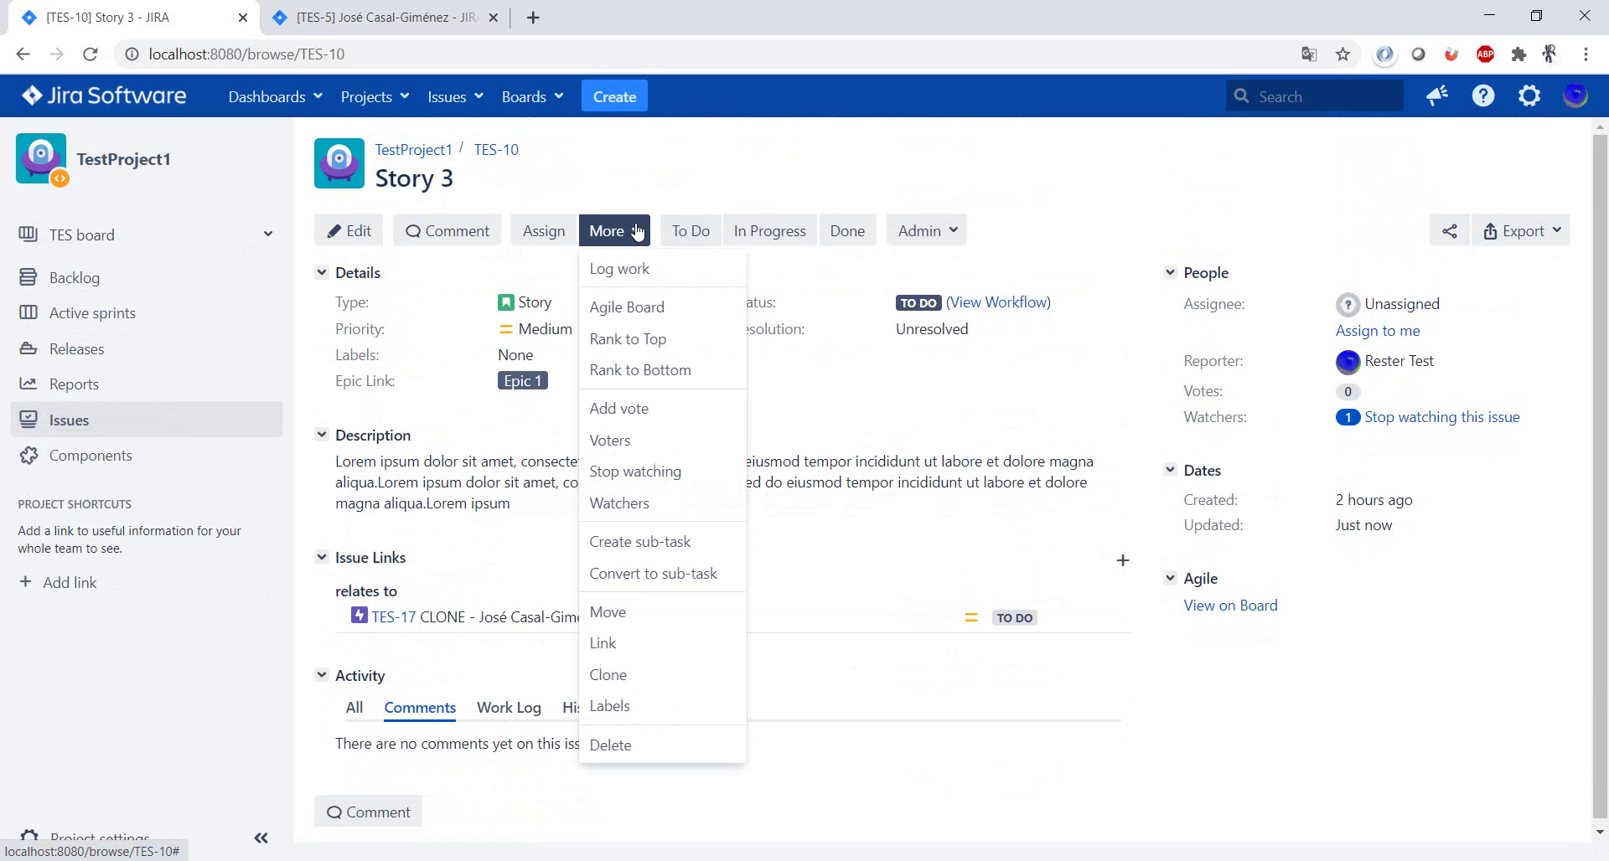
{"action": "left_click", "coordinate": [624, 671]}
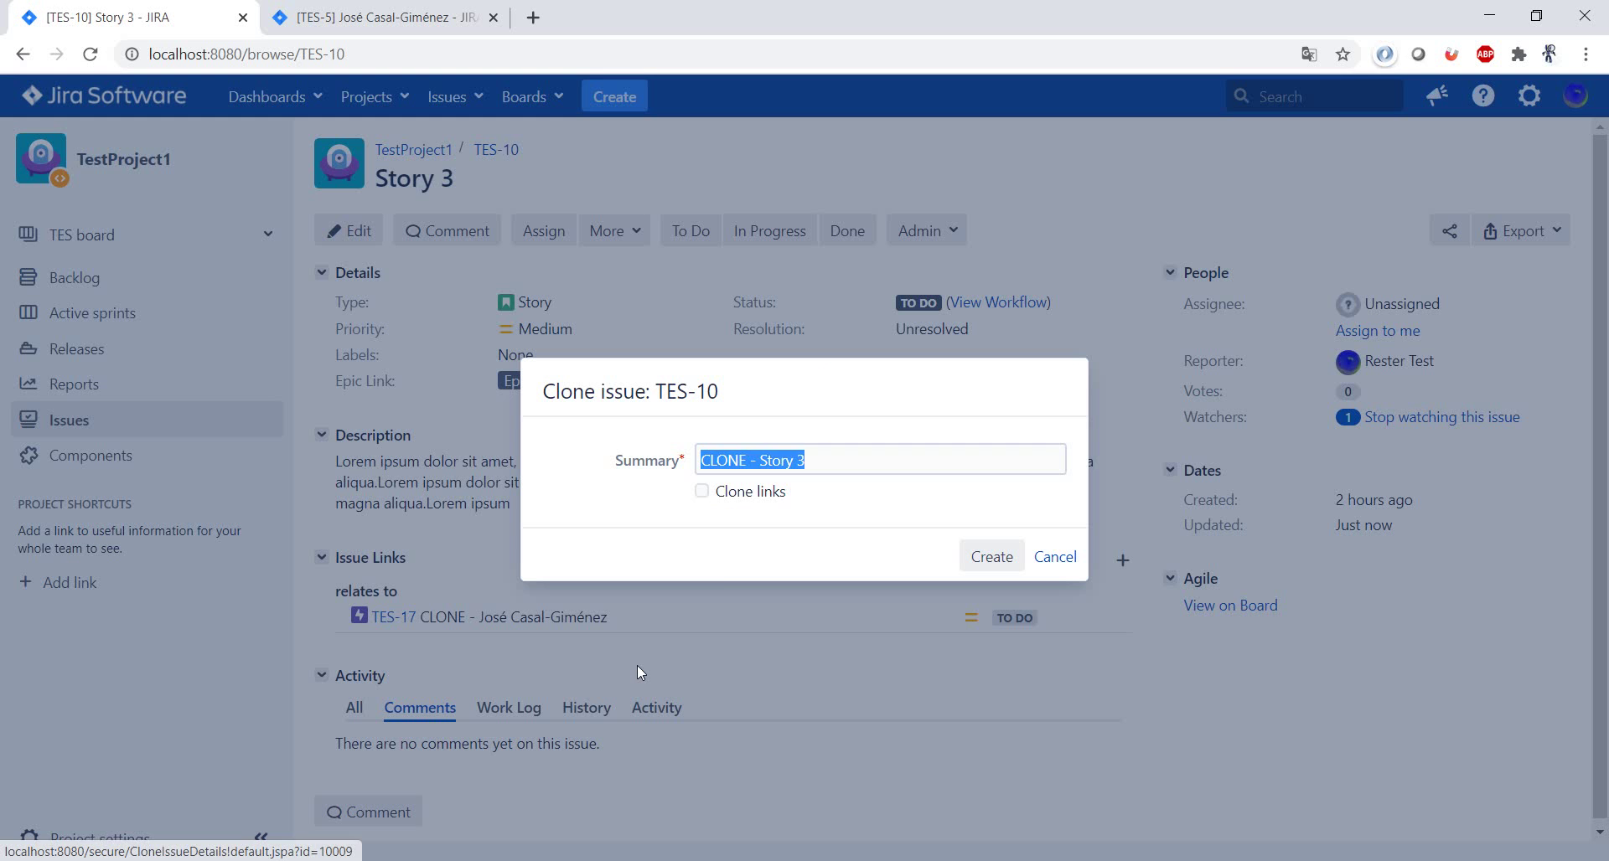
{"action": "left_click", "coordinate": [825, 503]}
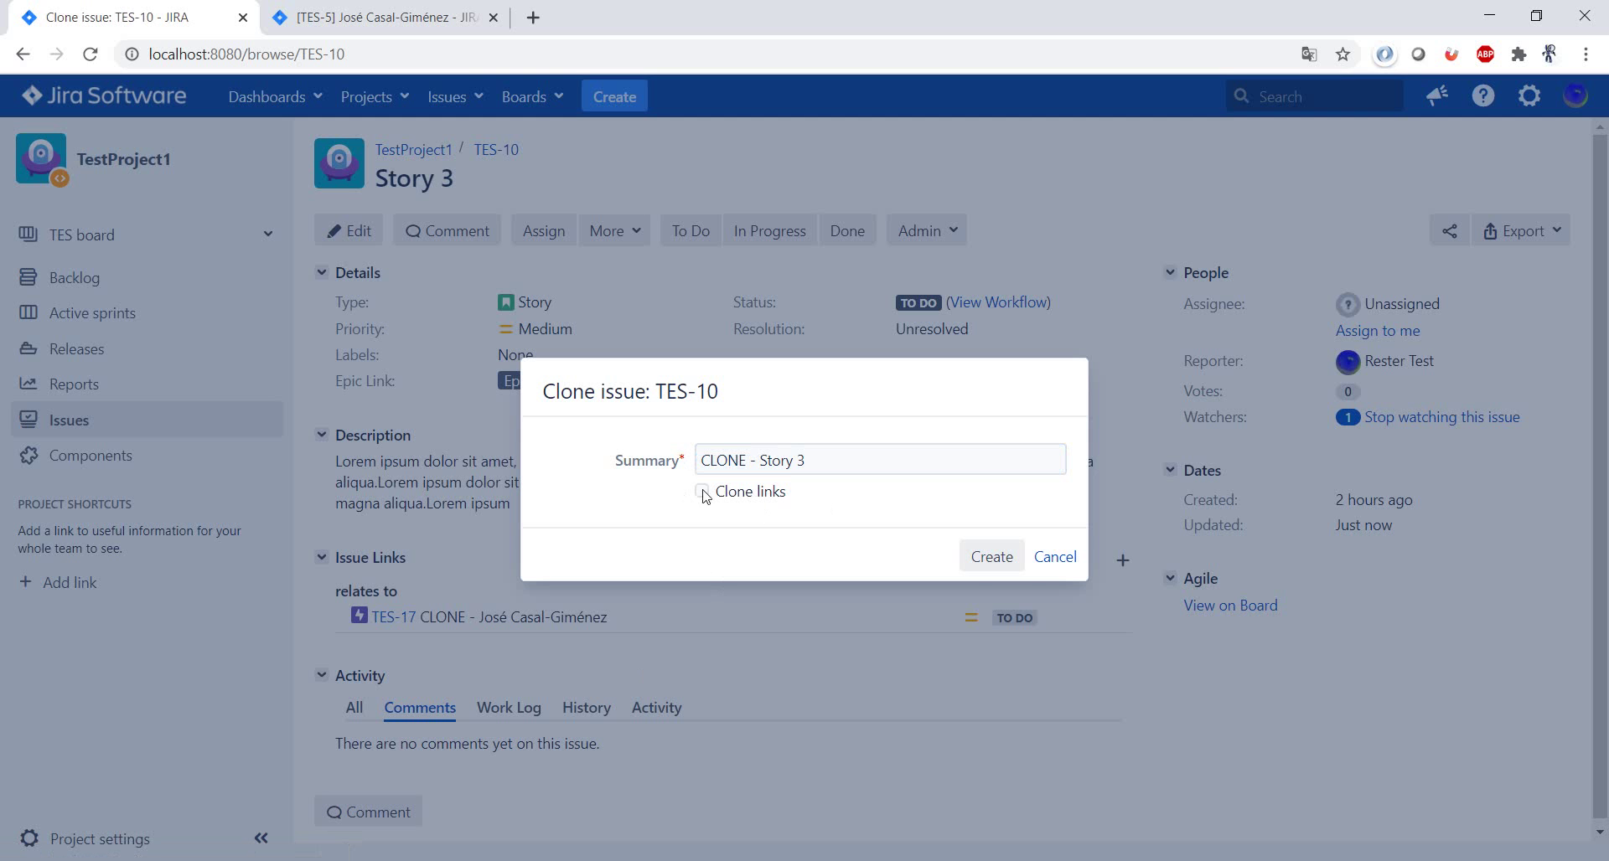
{"action": "left_click", "coordinate": [702, 491]}
{"action": "left_click", "coordinate": [986, 557]}
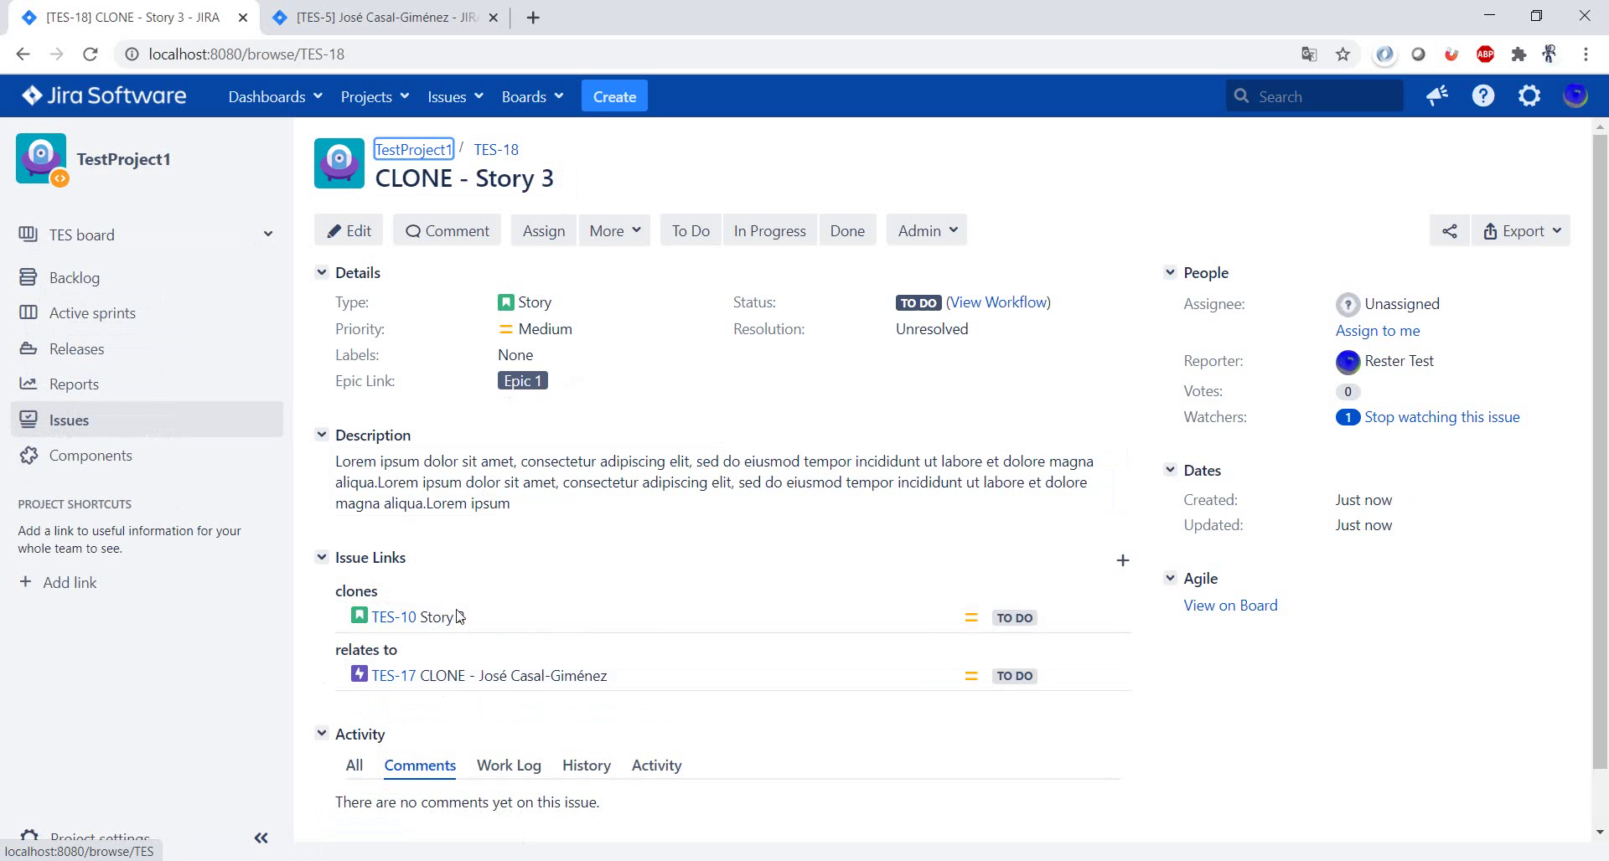
Return to epic TES-17 from the cloned story and check how the story clone is listed under its links and epic issues
{"action": "left_click", "coordinate": [512, 387]}
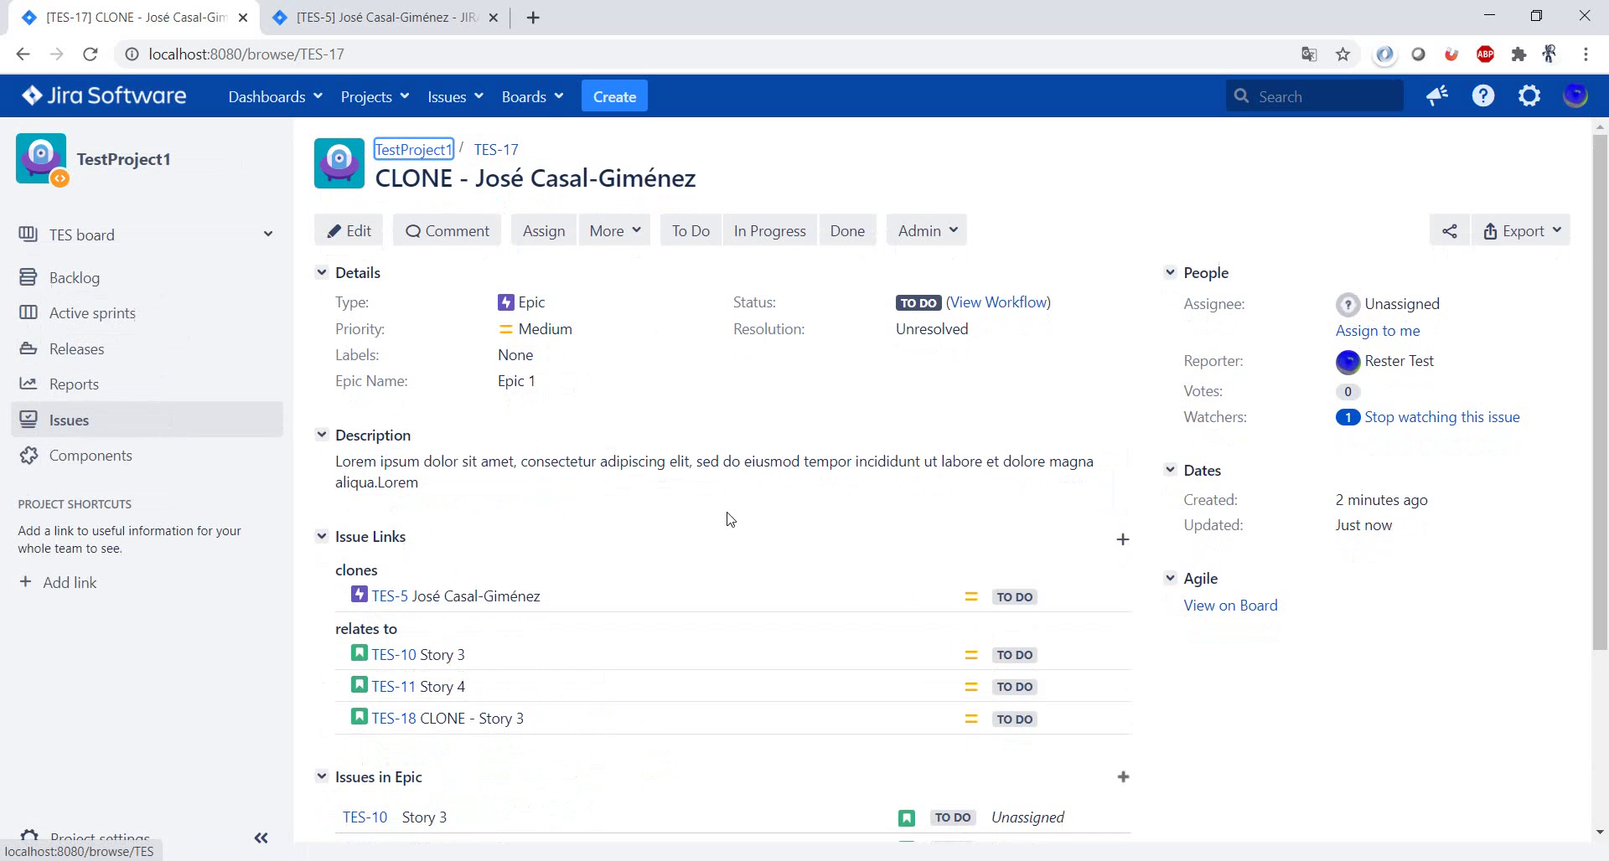
{"action": "scroll", "coordinate": [729, 515], "scroll_direction": "down", "scroll_amount": 3}
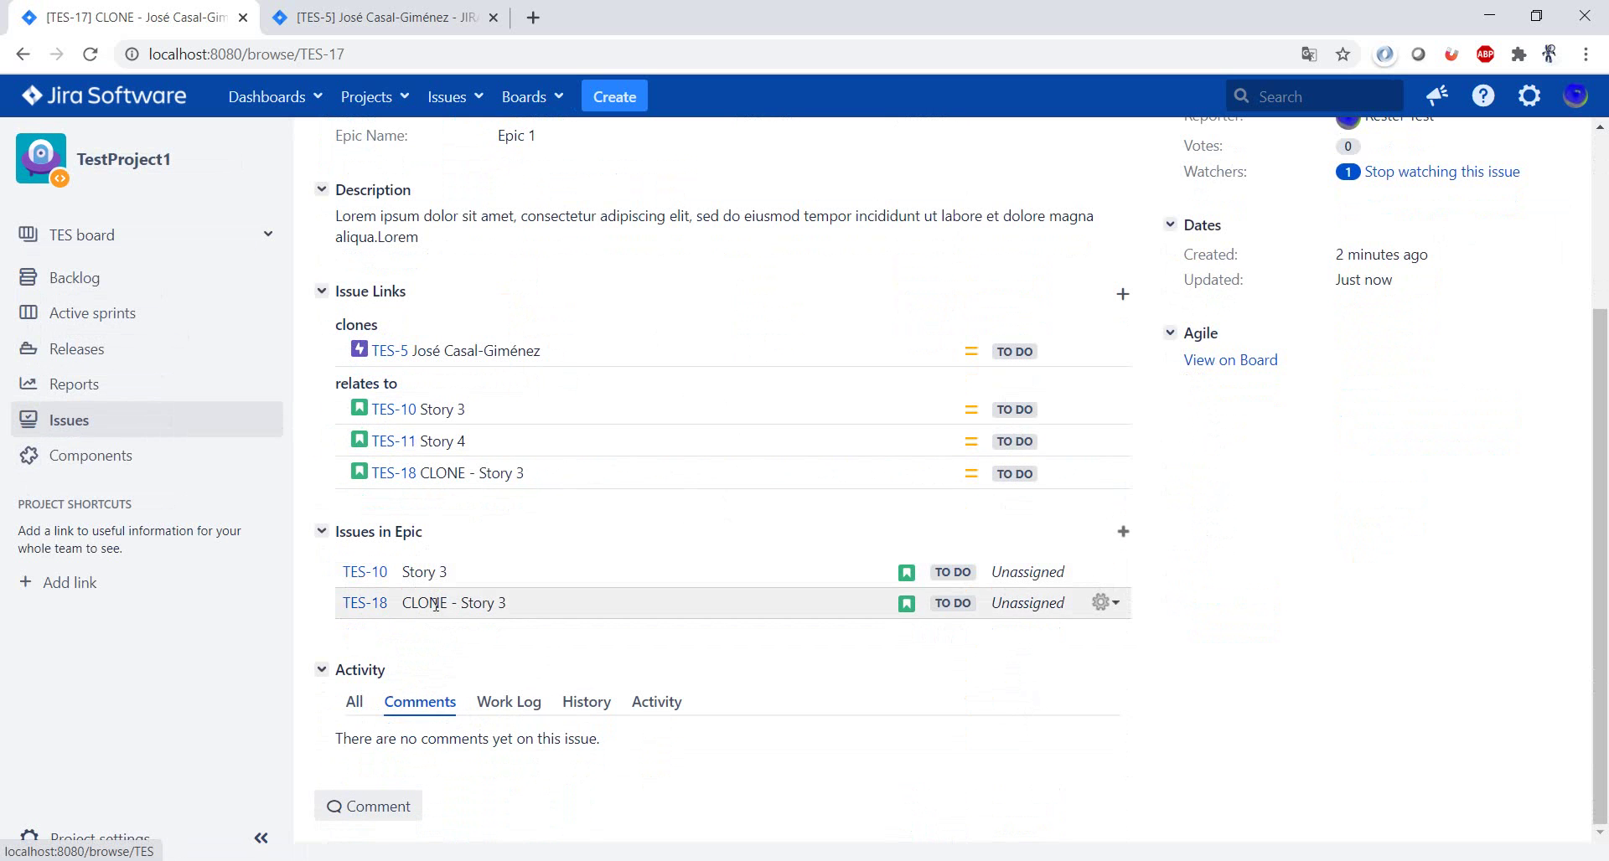
{"action": "scroll", "coordinate": [436, 603], "scroll_direction": "up", "scroll_amount": 3}
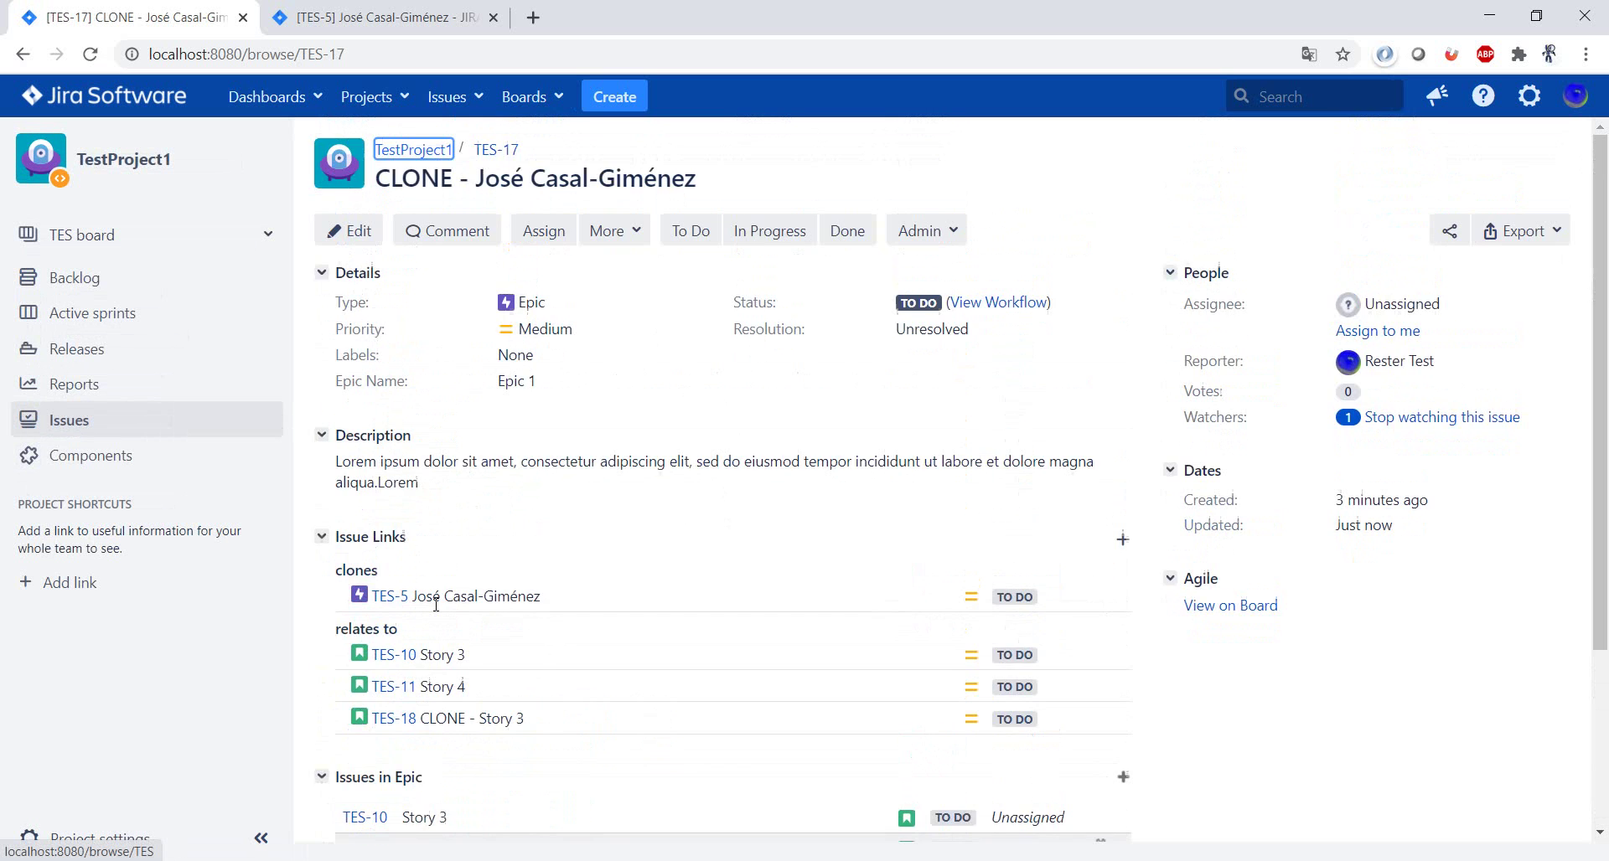
{"action": "scroll", "coordinate": [435, 603], "scroll_direction": "down", "scroll_amount": 1}
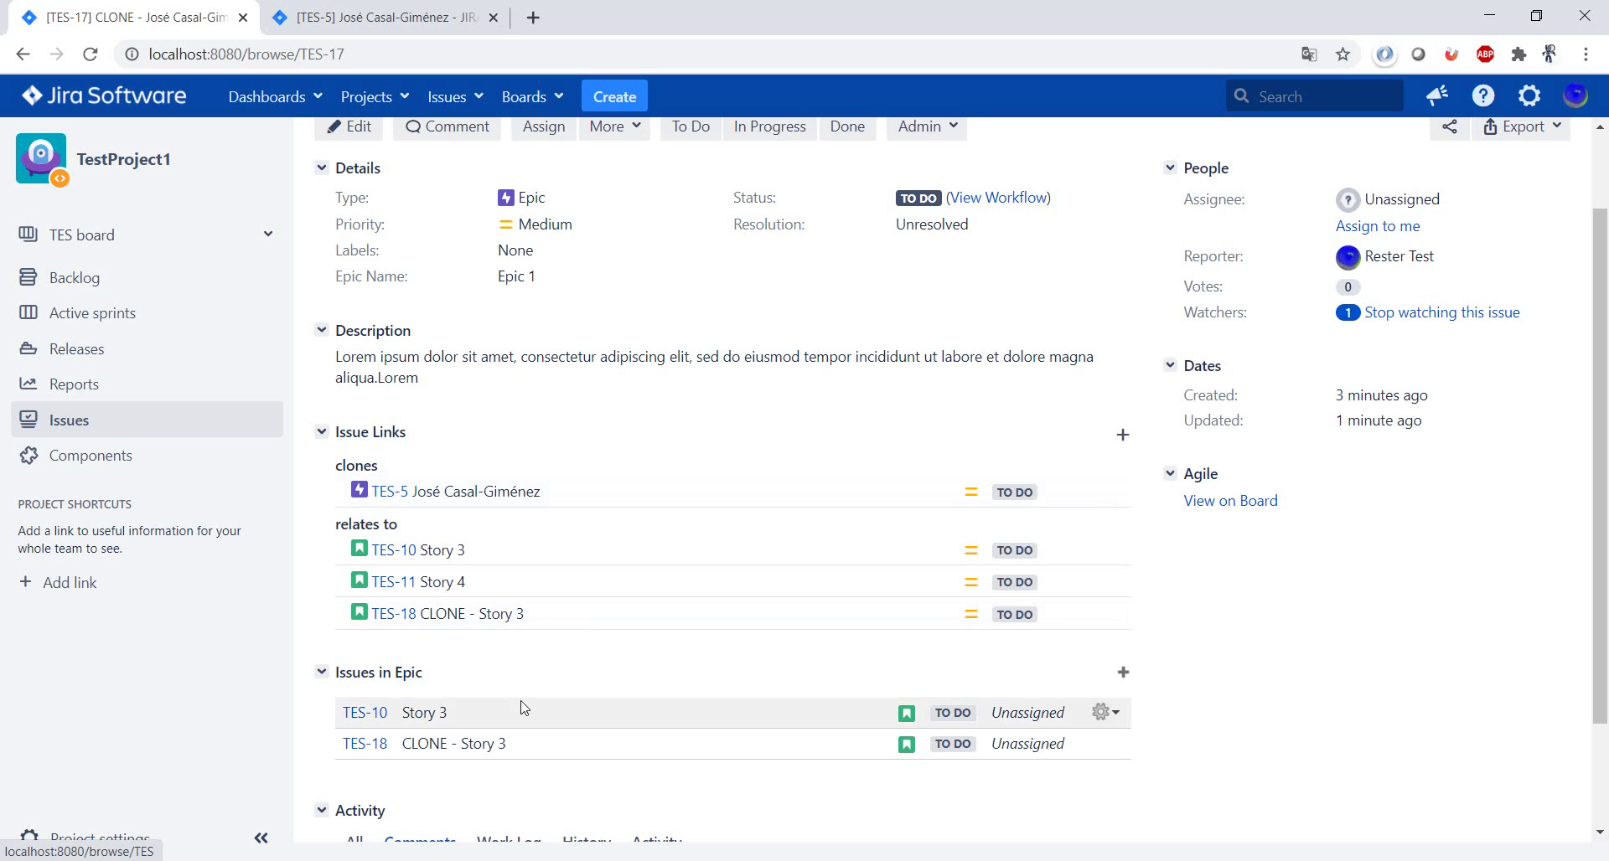
{"action": "scroll", "coordinate": [523, 710], "scroll_direction": "up", "scroll_amount": 2}
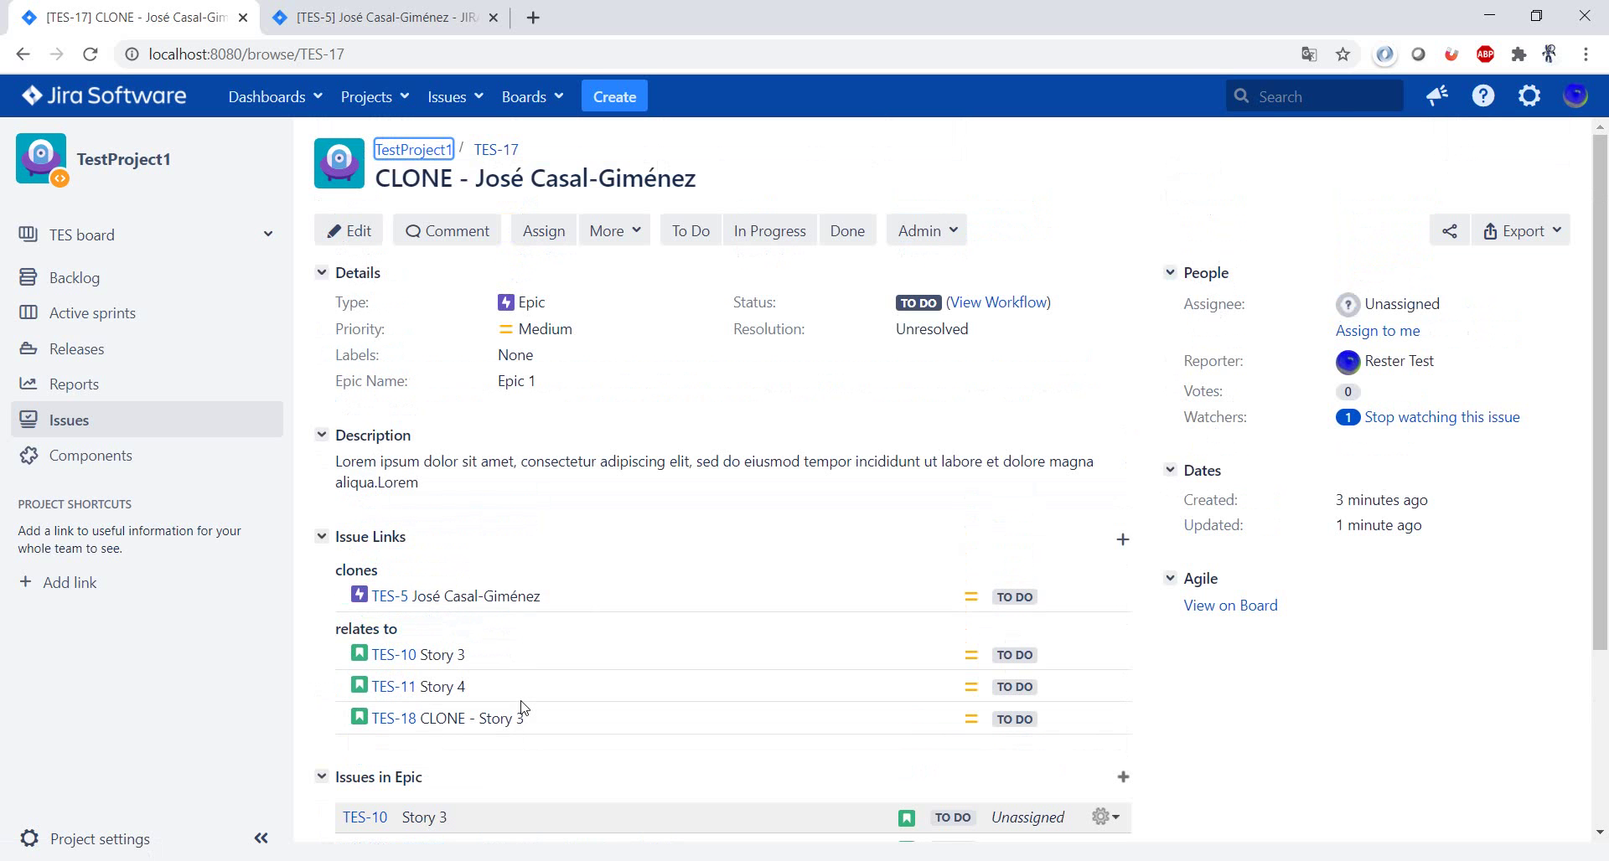